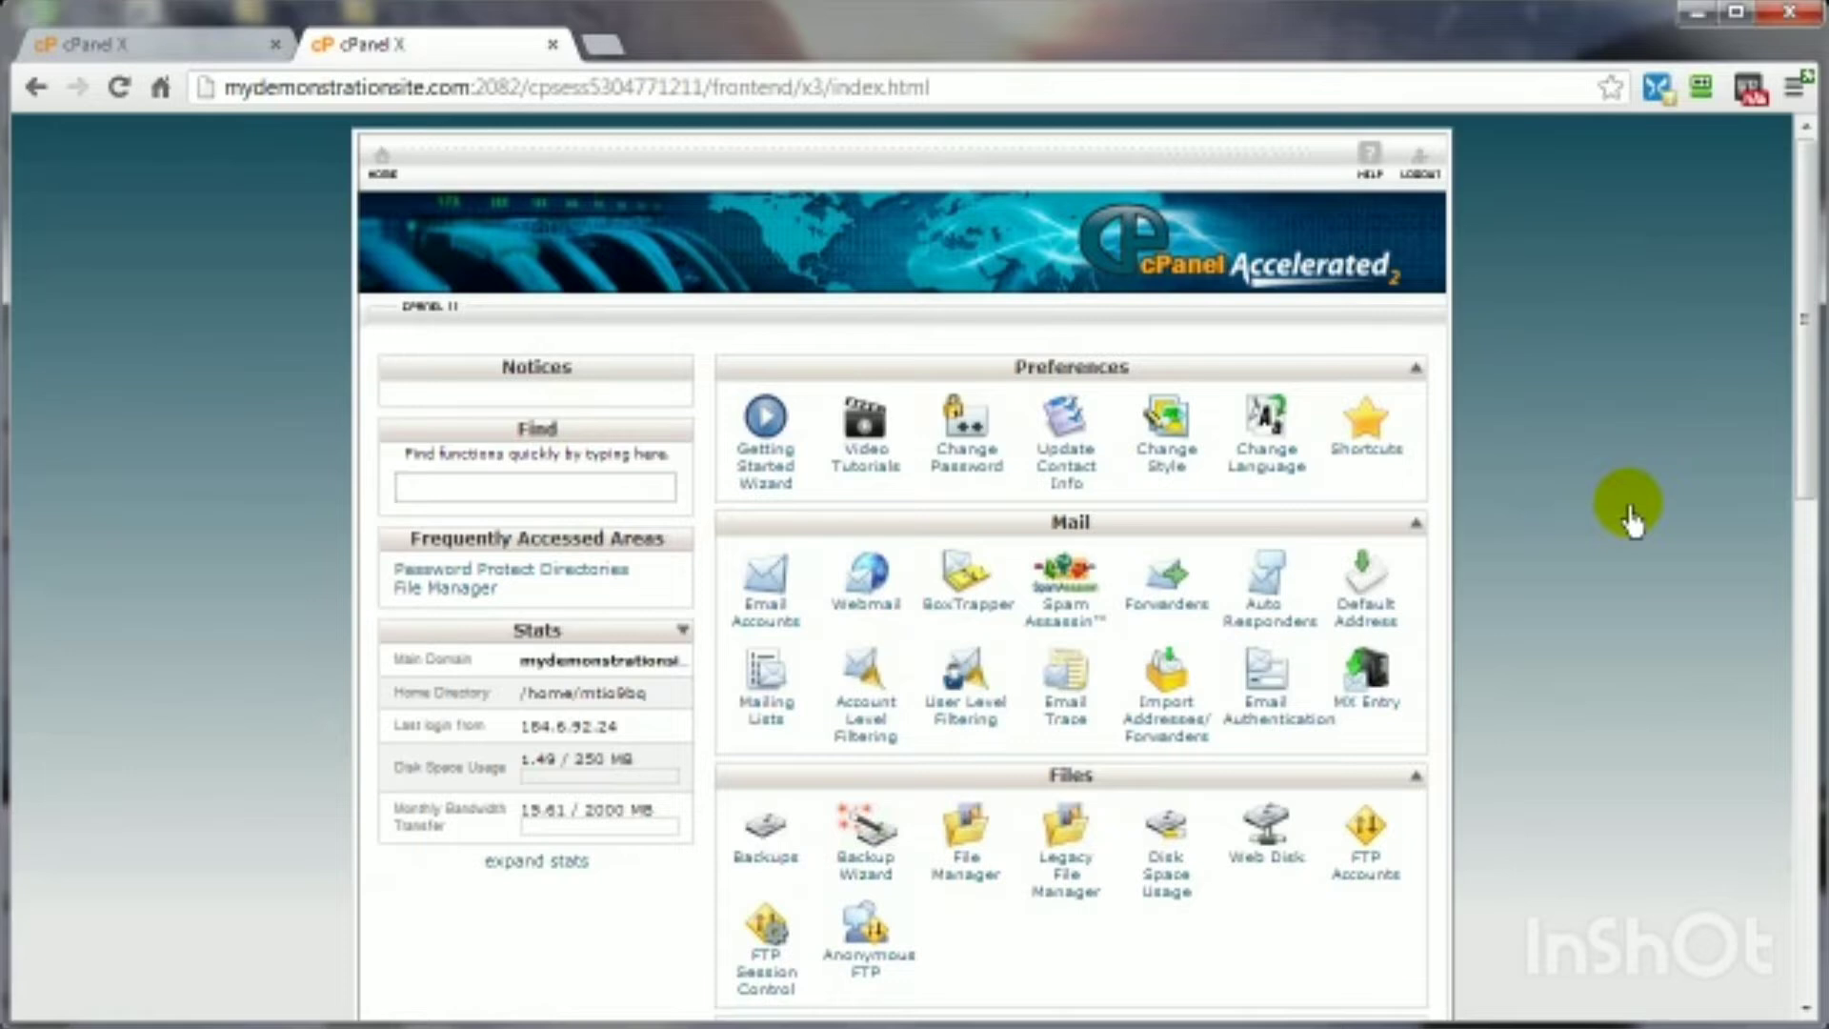
- Scroll the cPanel home page down to the Security tools, including Password Protect Directories
scroll(1588, 510, down, 7)
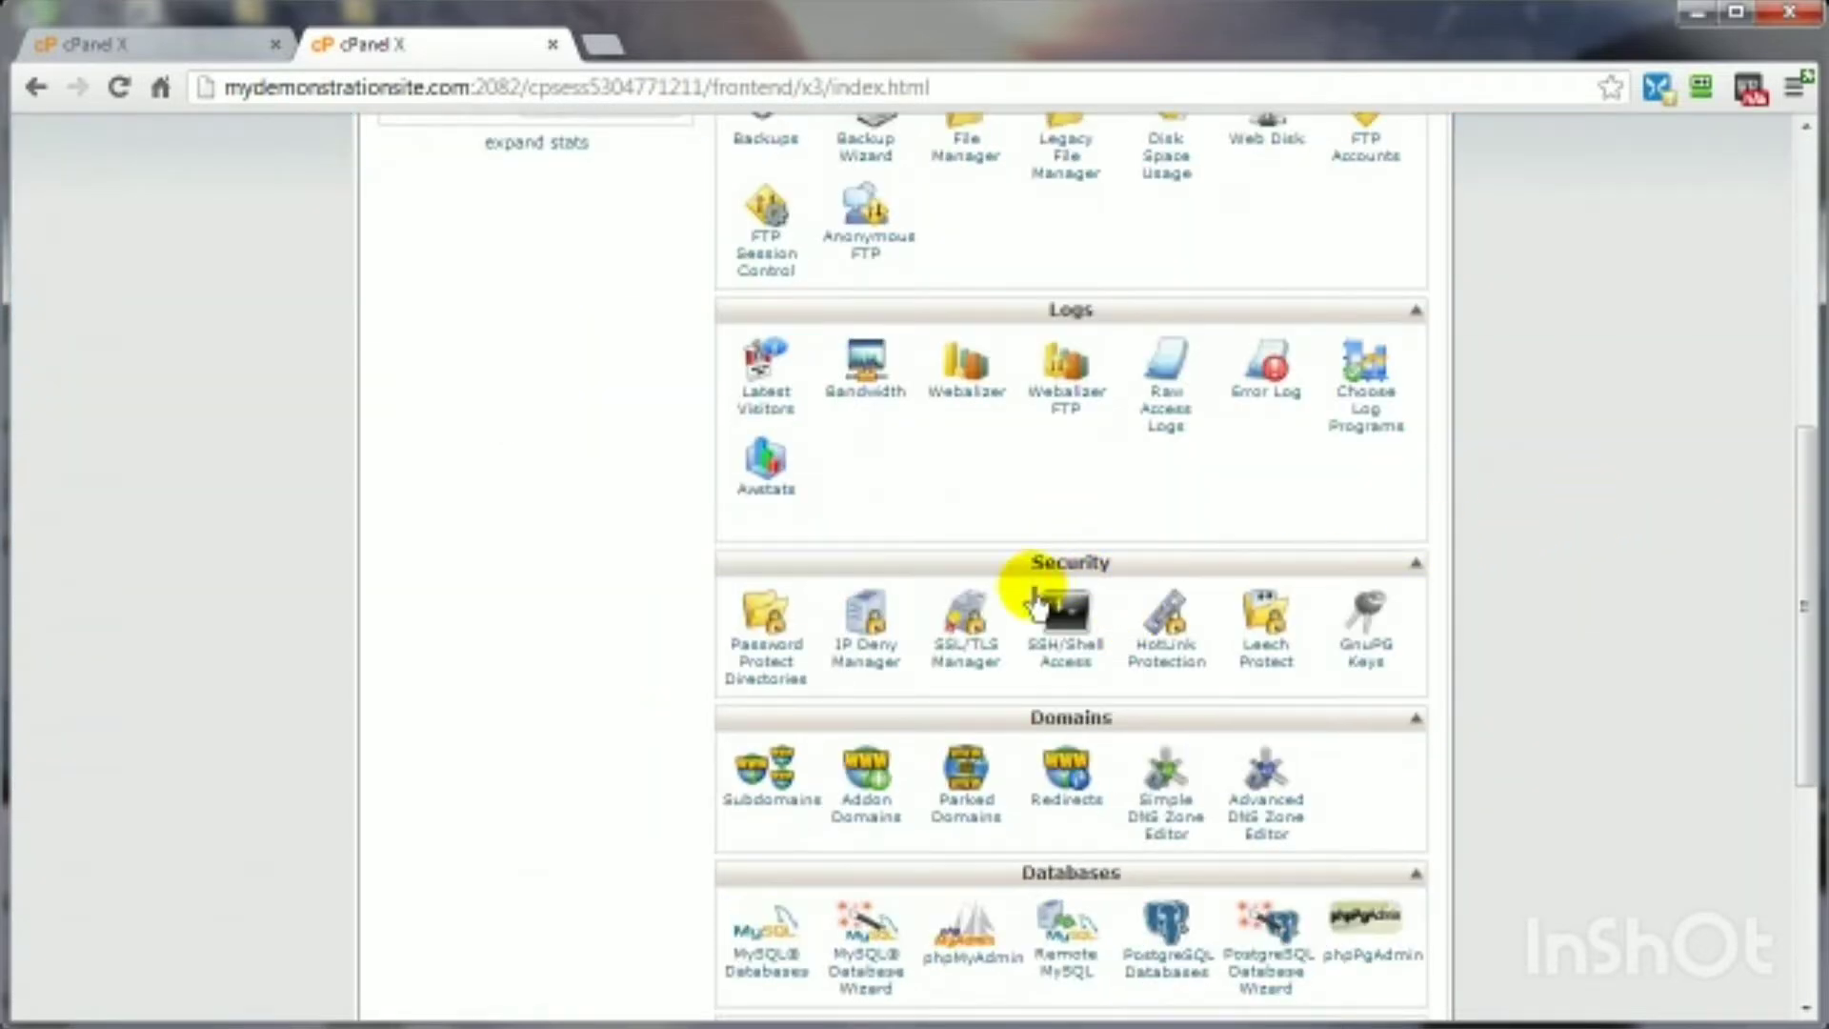
- Open Password Protect Directories for the Web Root to list public_html's folders
click(769, 664)
click(899, 752)
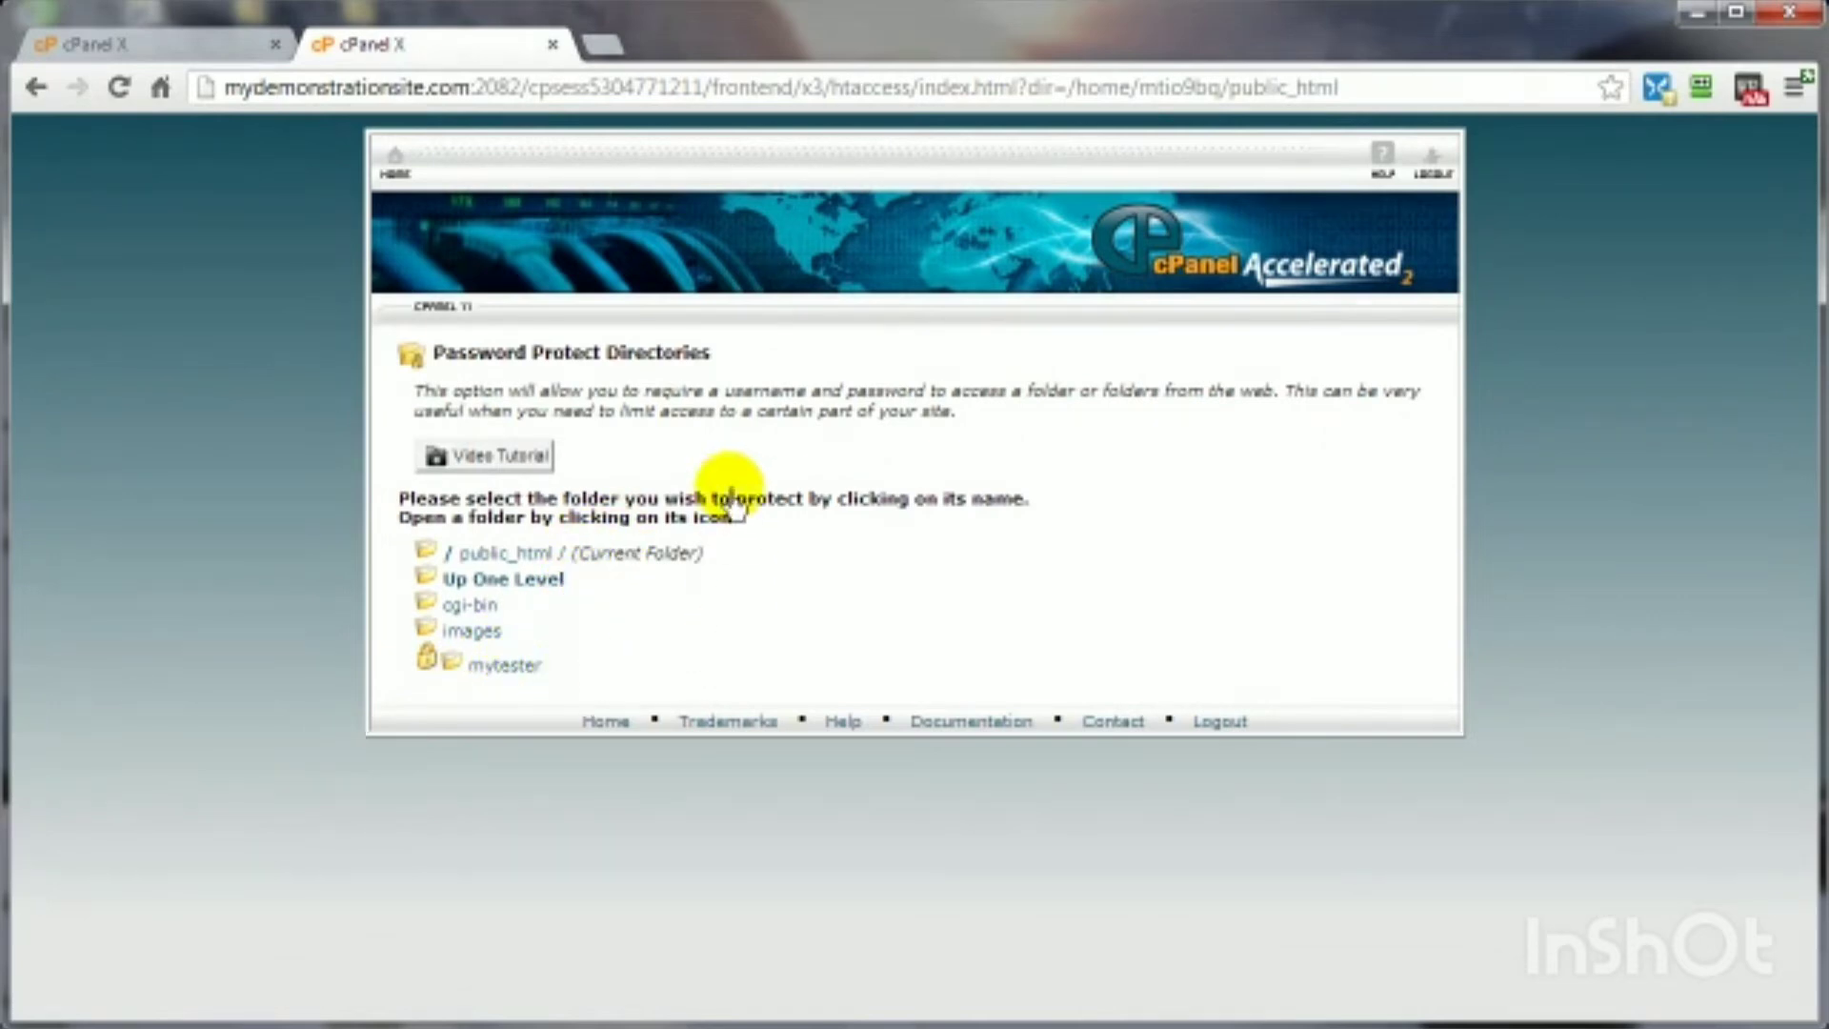
- From Home, open File Manager at the web root and create a folder named TheTester
click(393, 162)
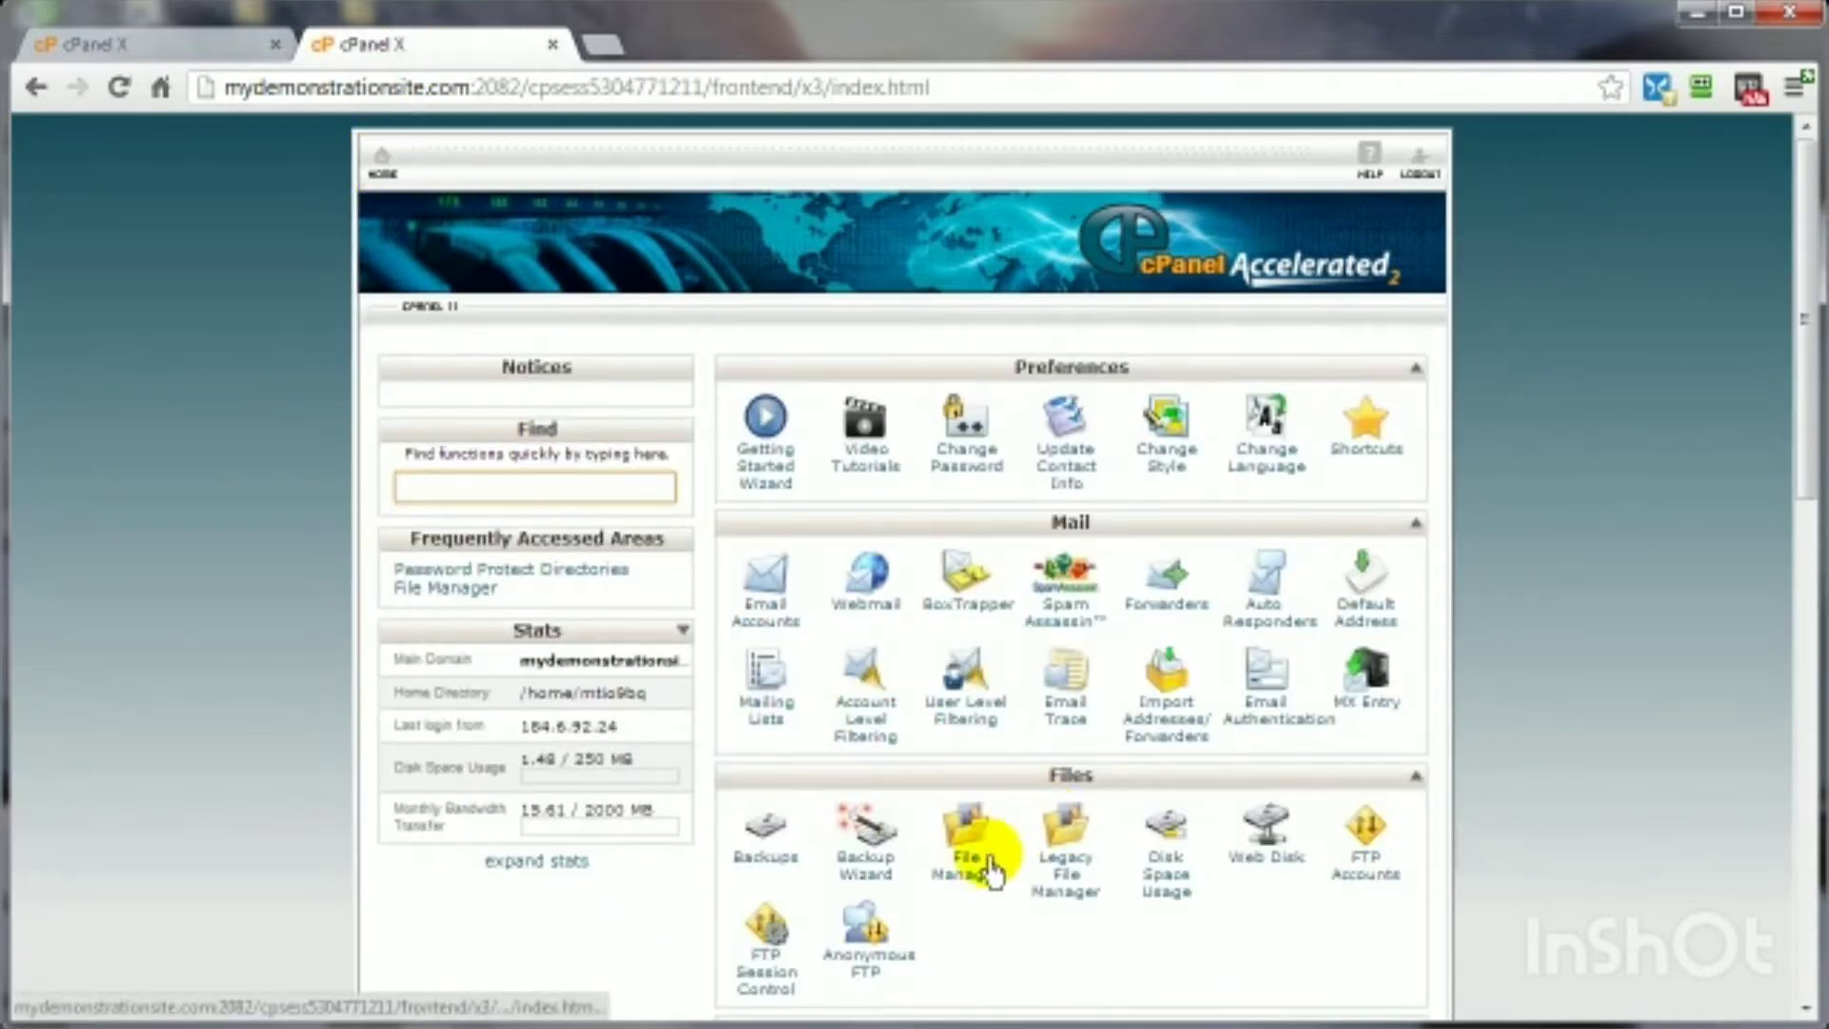
click(958, 846)
click(899, 840)
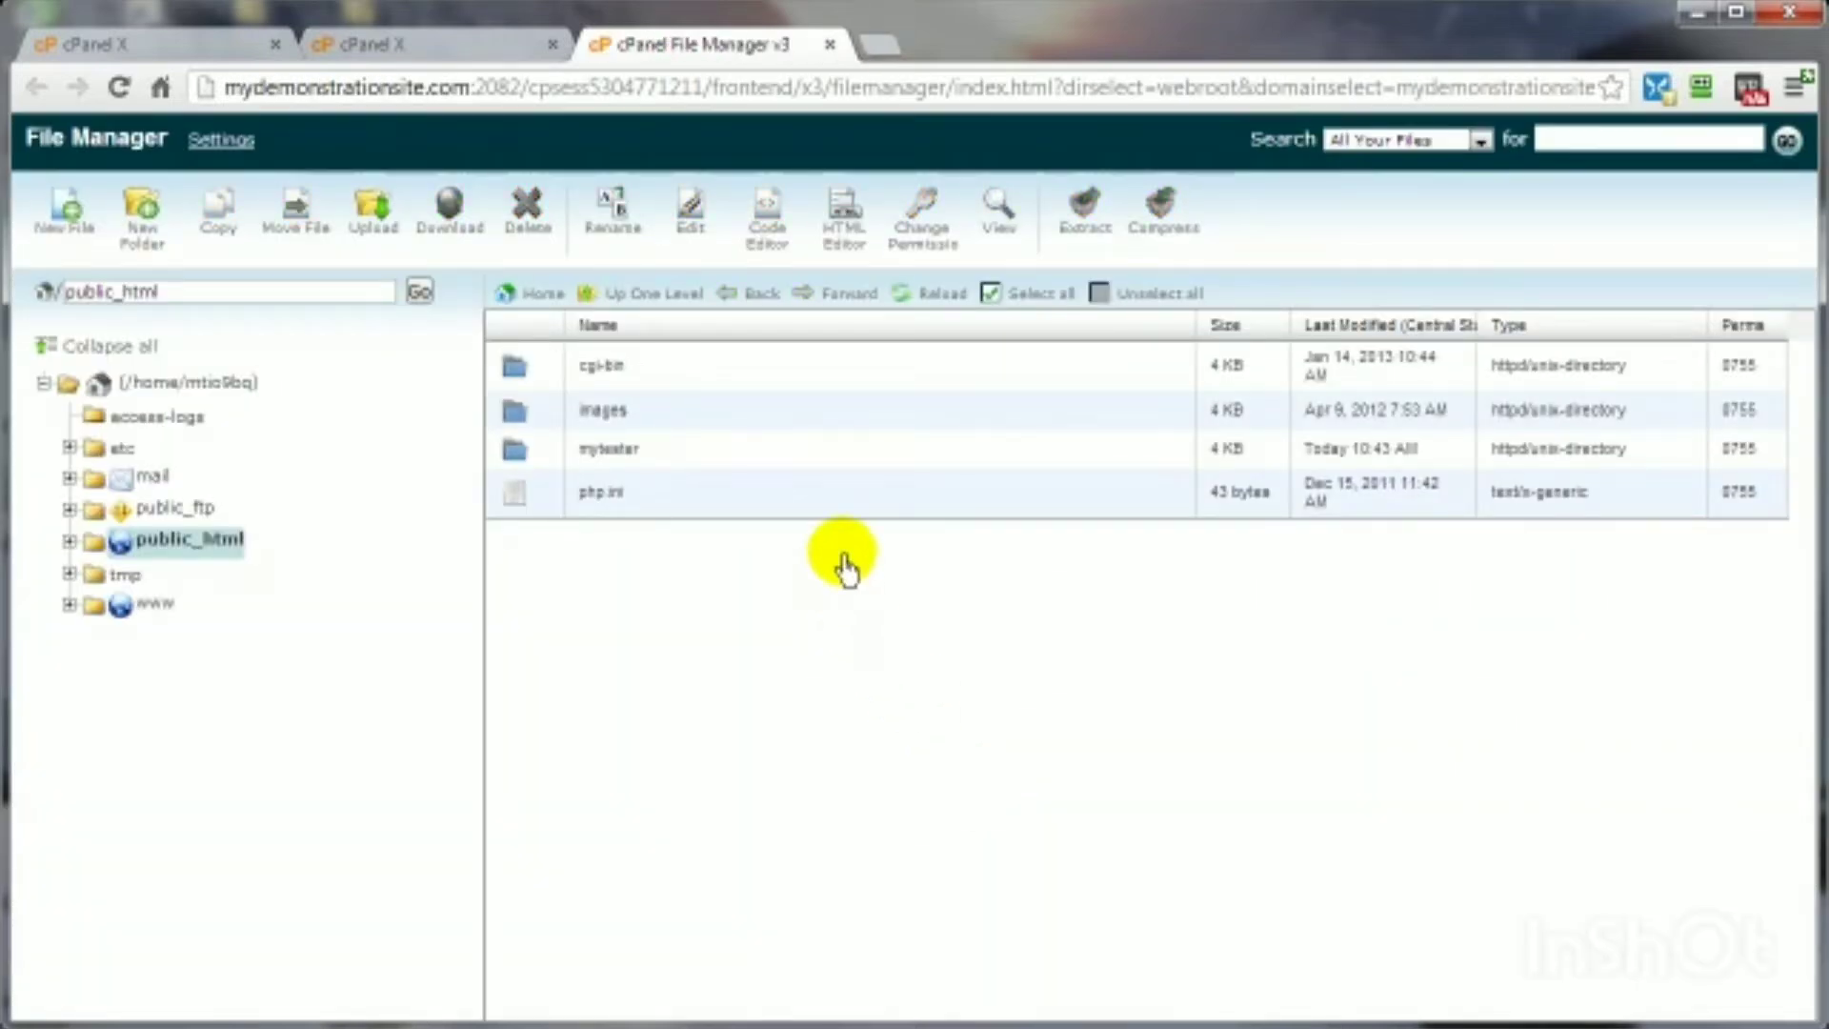
click(143, 228)
text(TheTester)
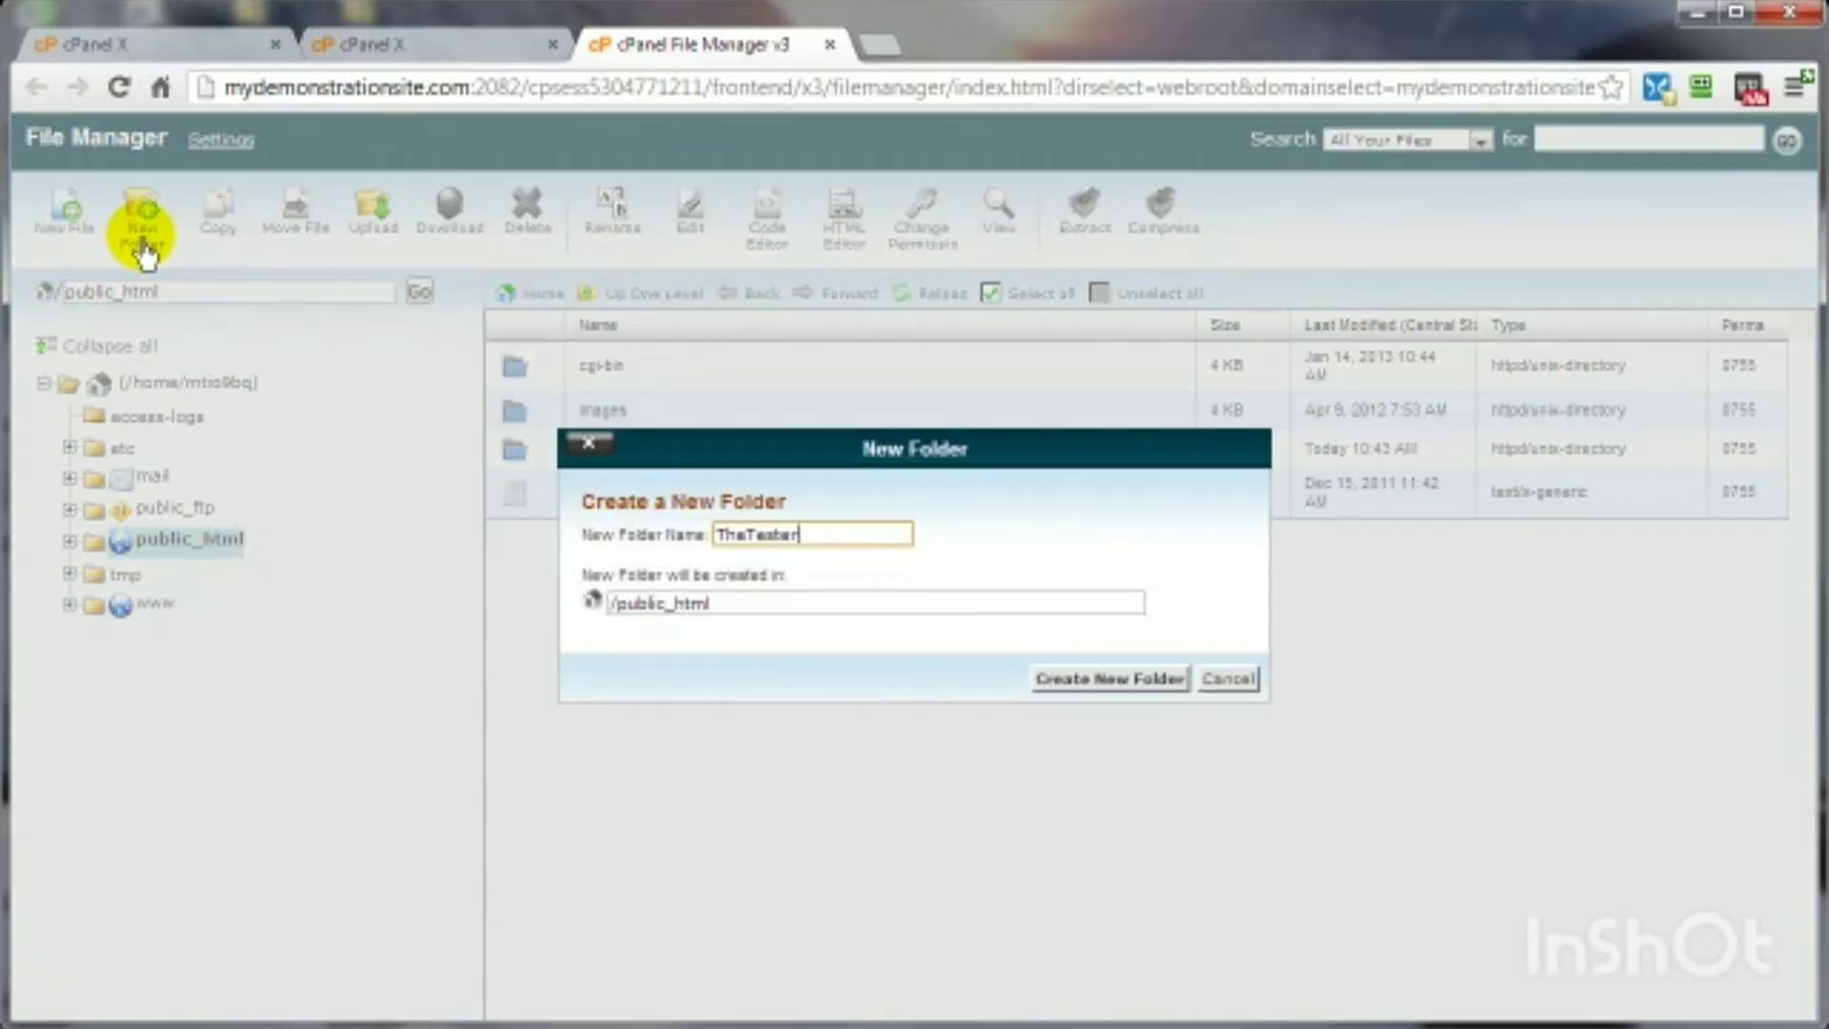
click(1098, 679)
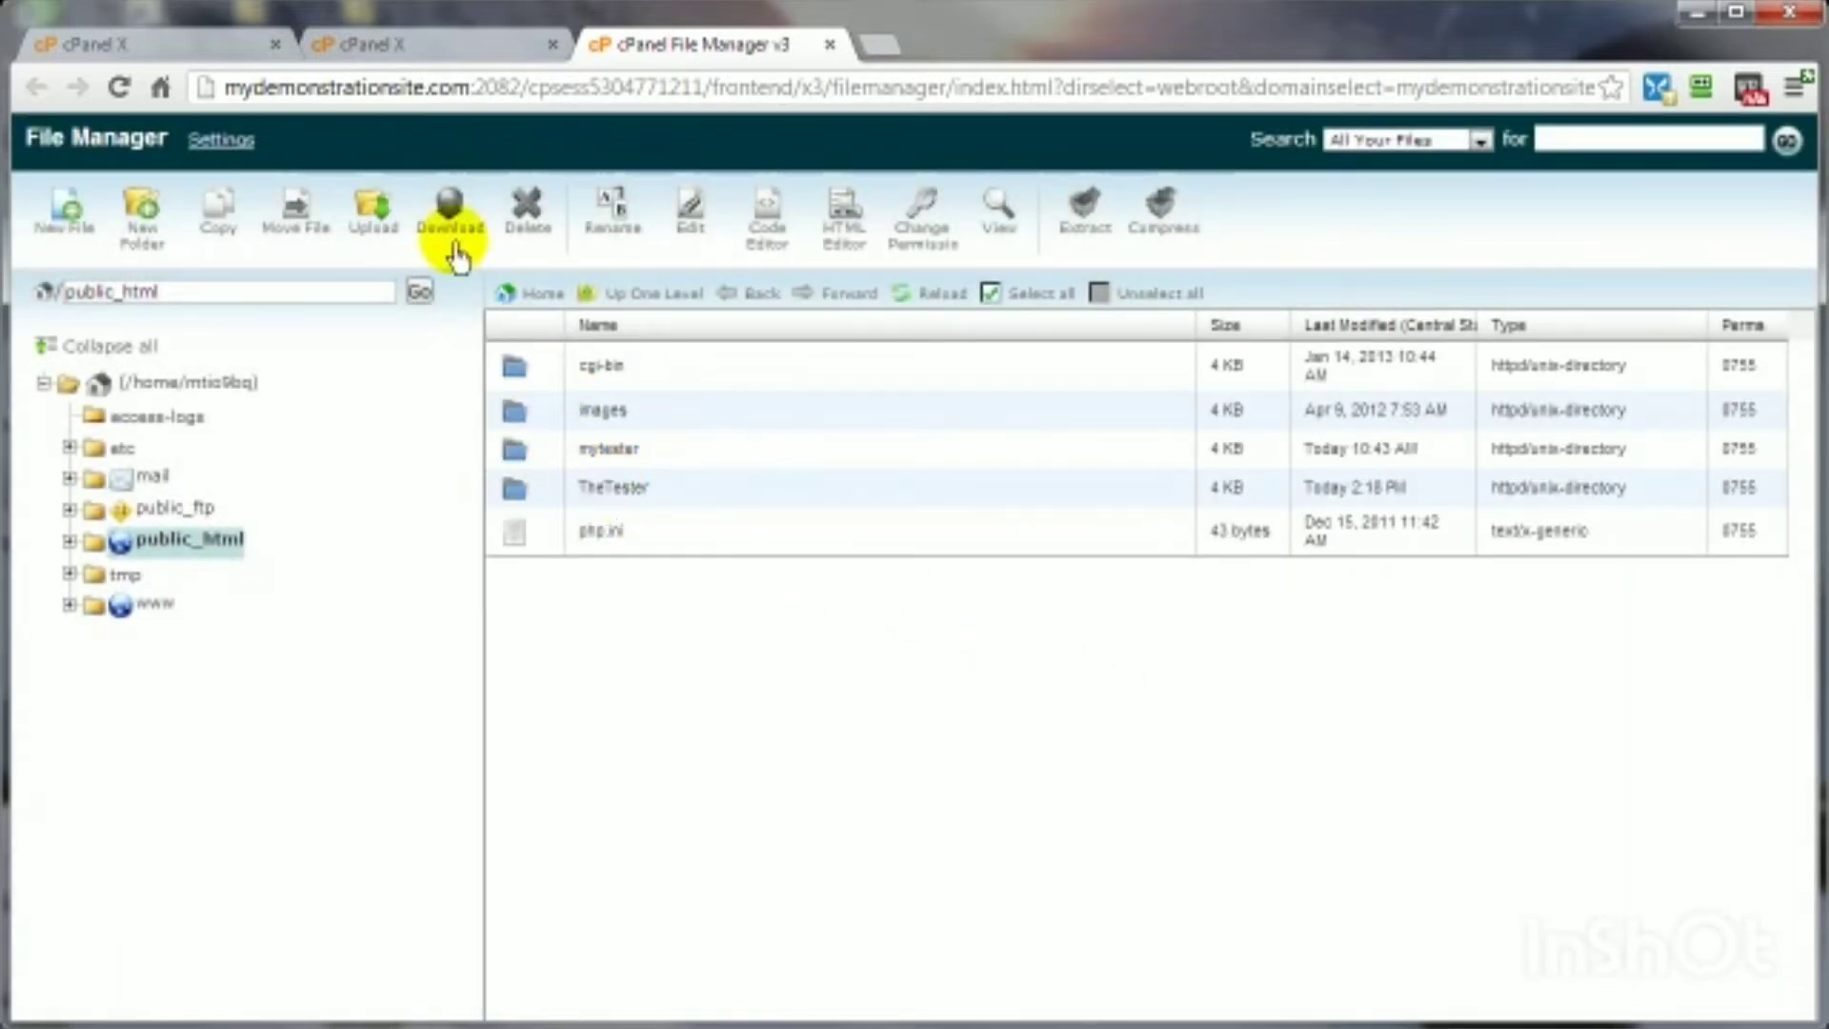
- Close File Manager and load mydemonstrationsite.com/TheTester in a new tab
click(831, 46)
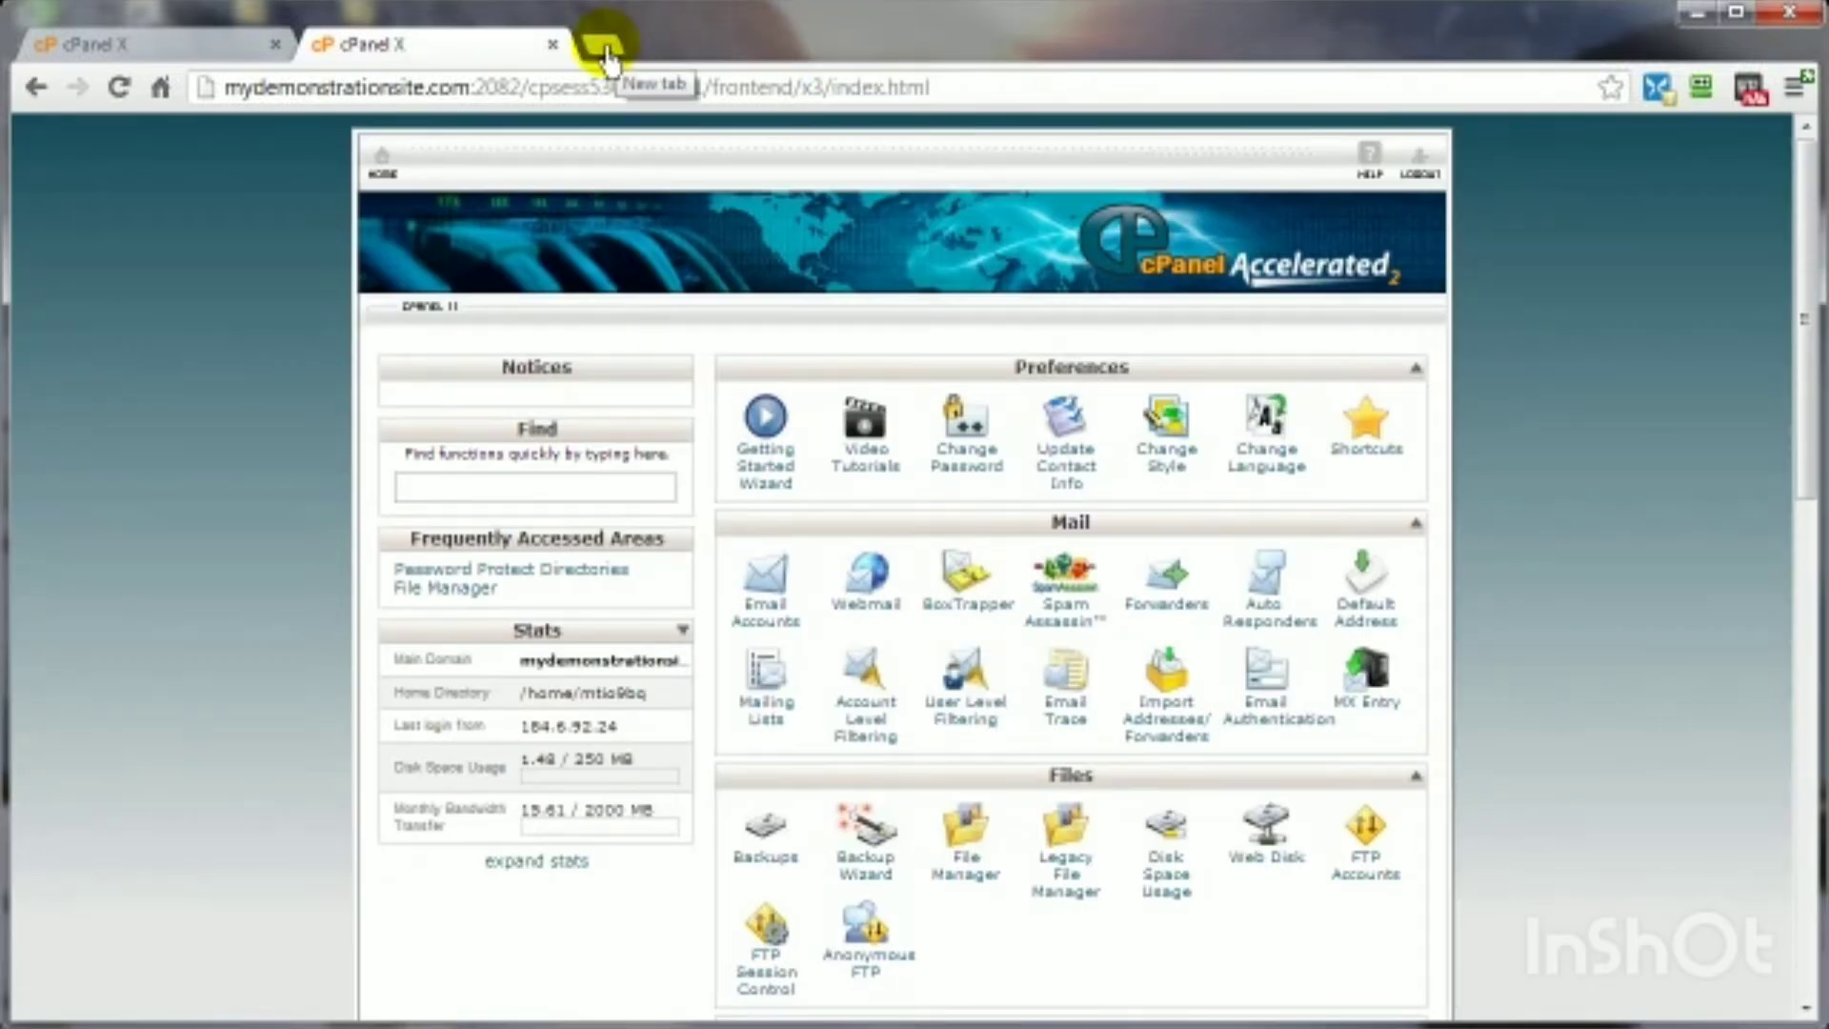
click(605, 48)
text(mydemonstrationsite.com/)
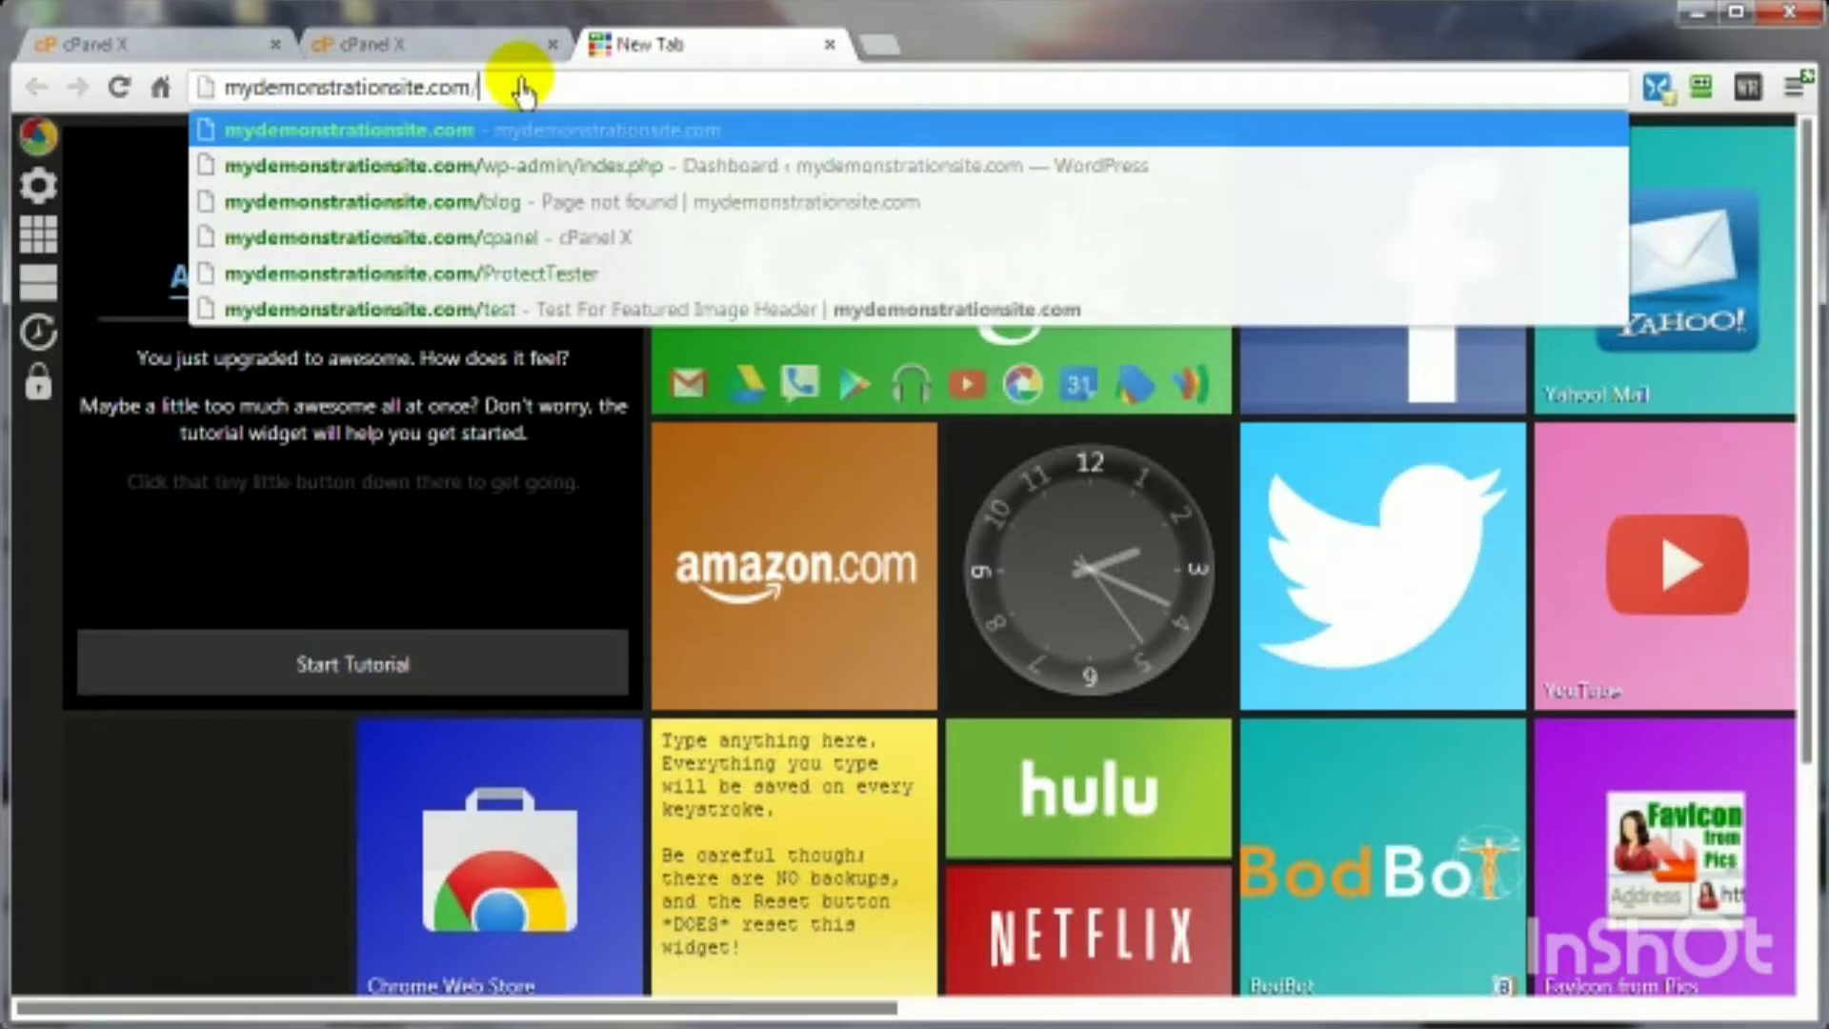
text(TheTester)
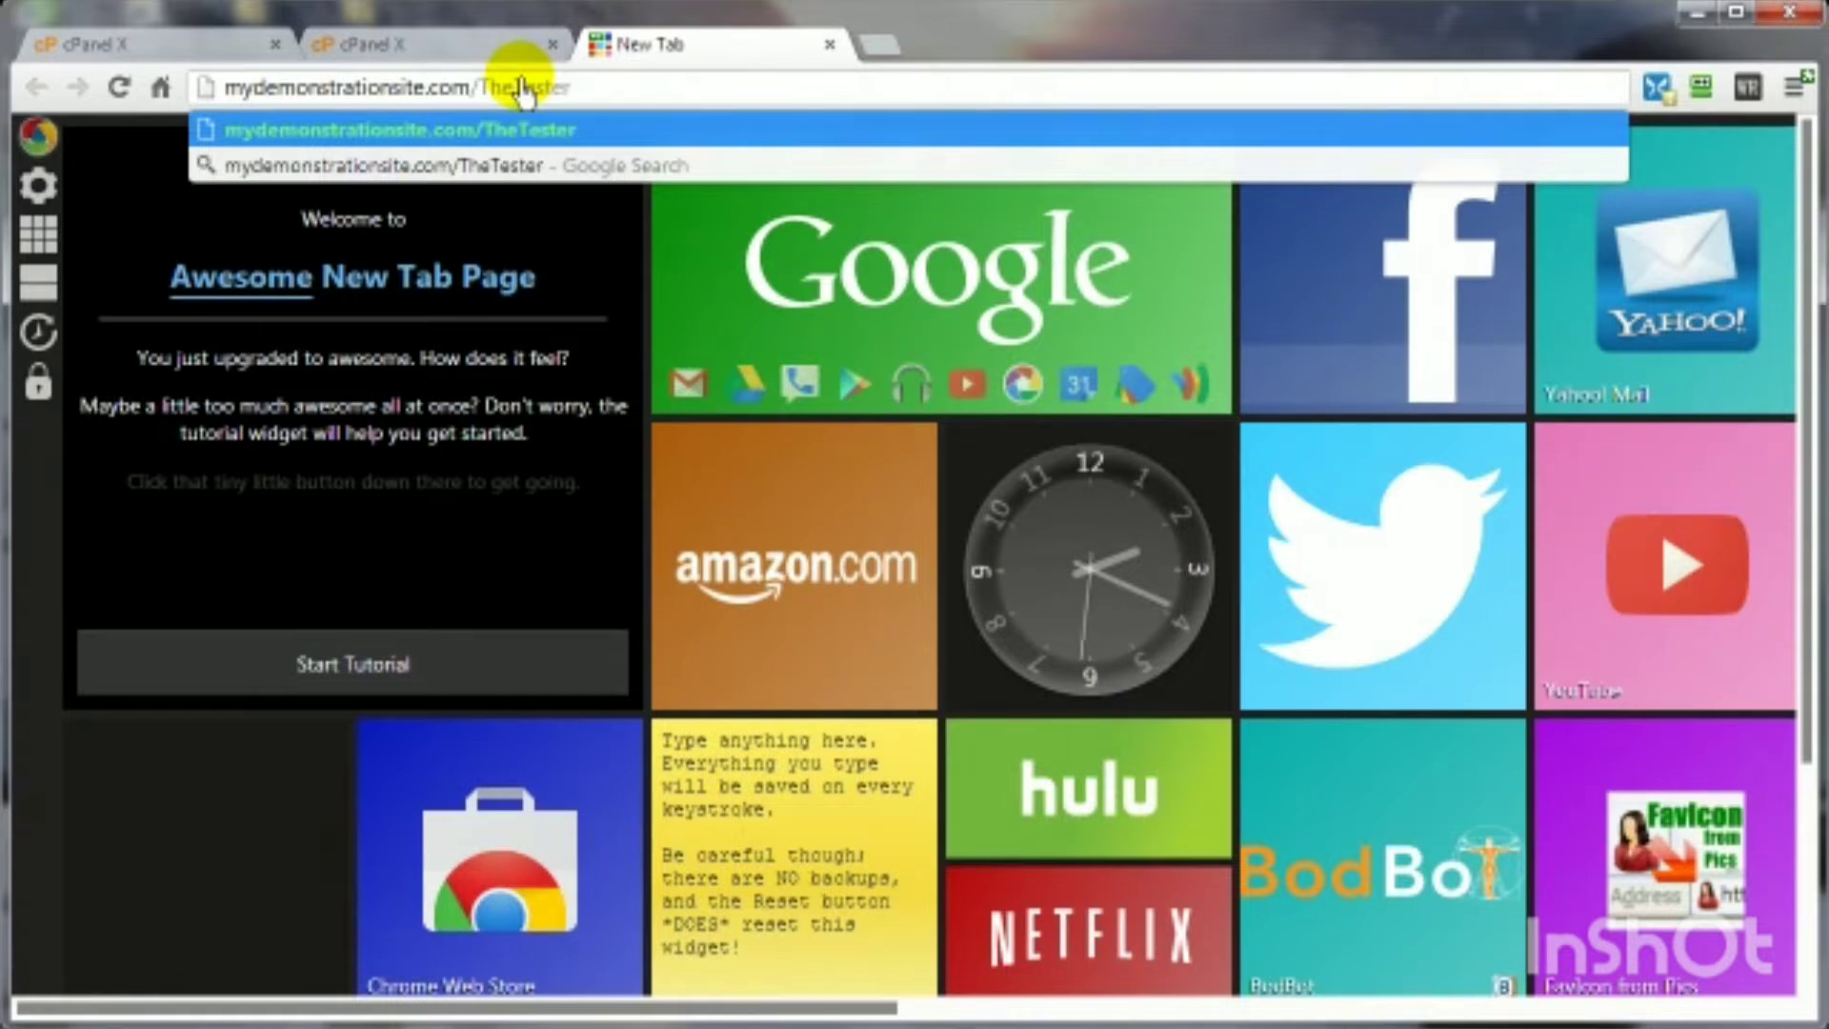
key(Return)
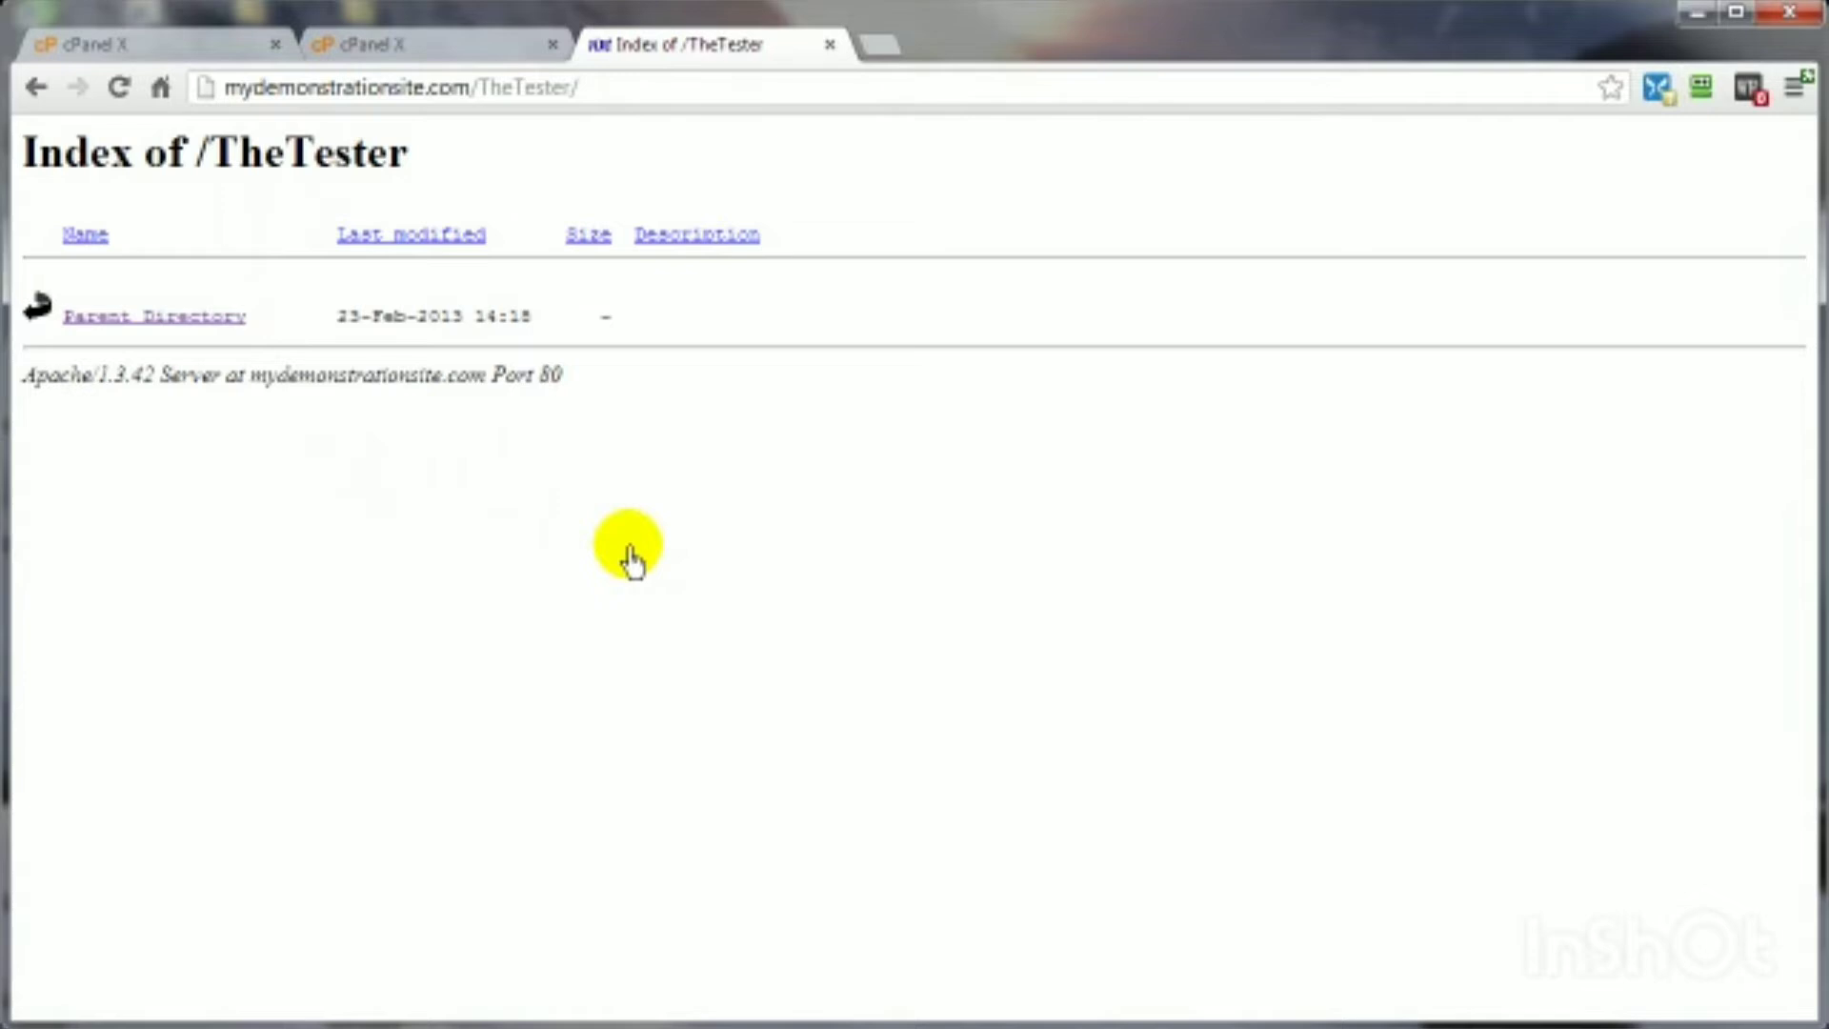
- Enable password protection on TheTester with the protected directory named thetesterfolder, and save
click(456, 50)
scroll(1449, 686, down, 8)
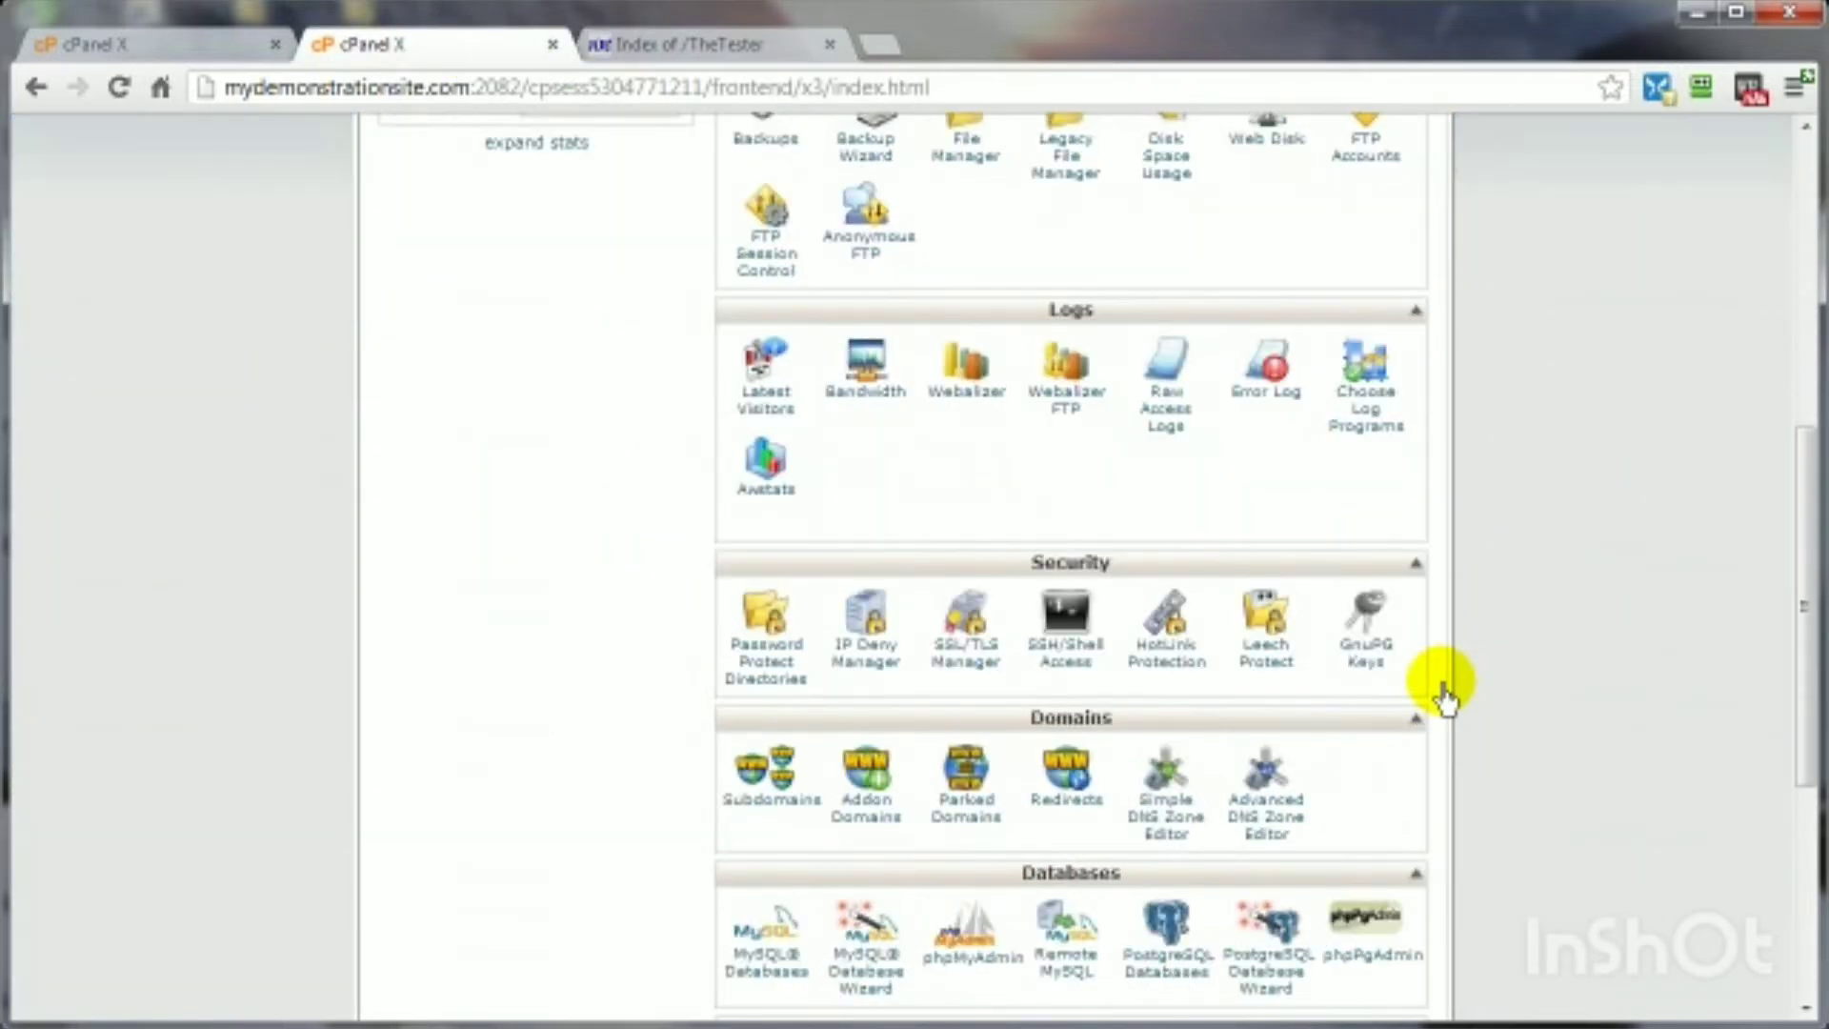
click(744, 678)
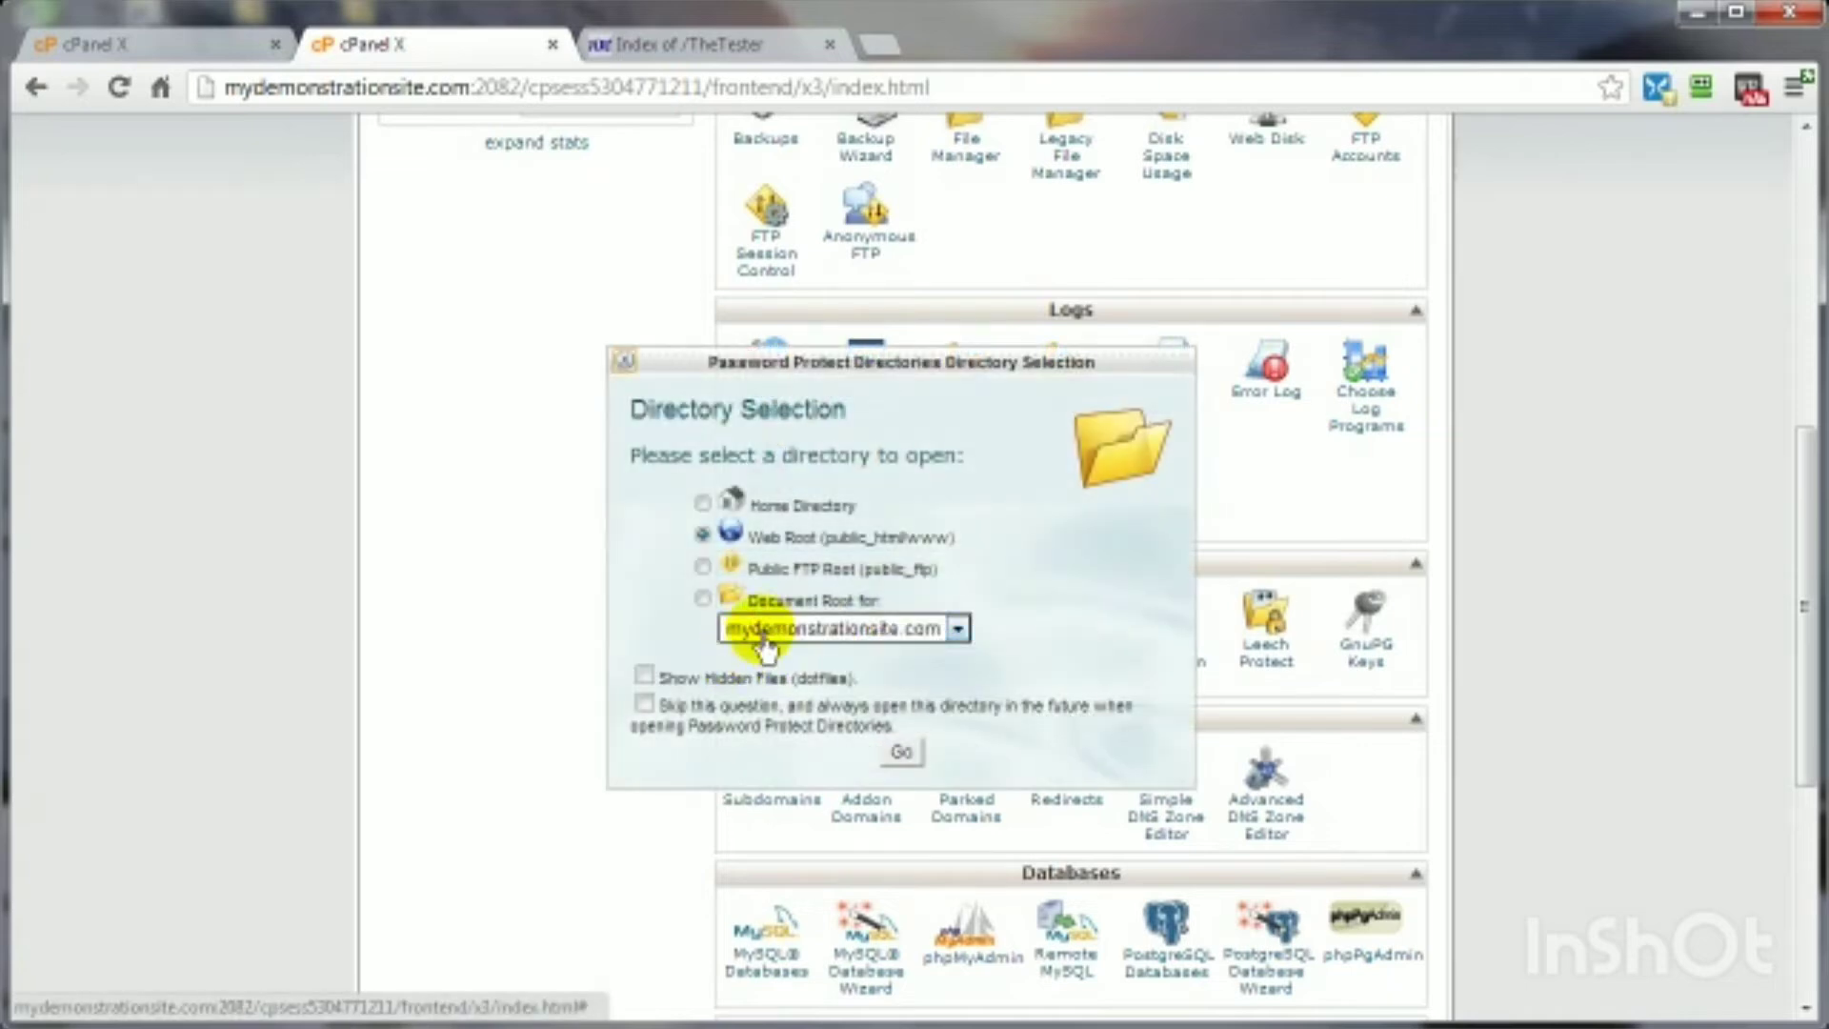
click(898, 762)
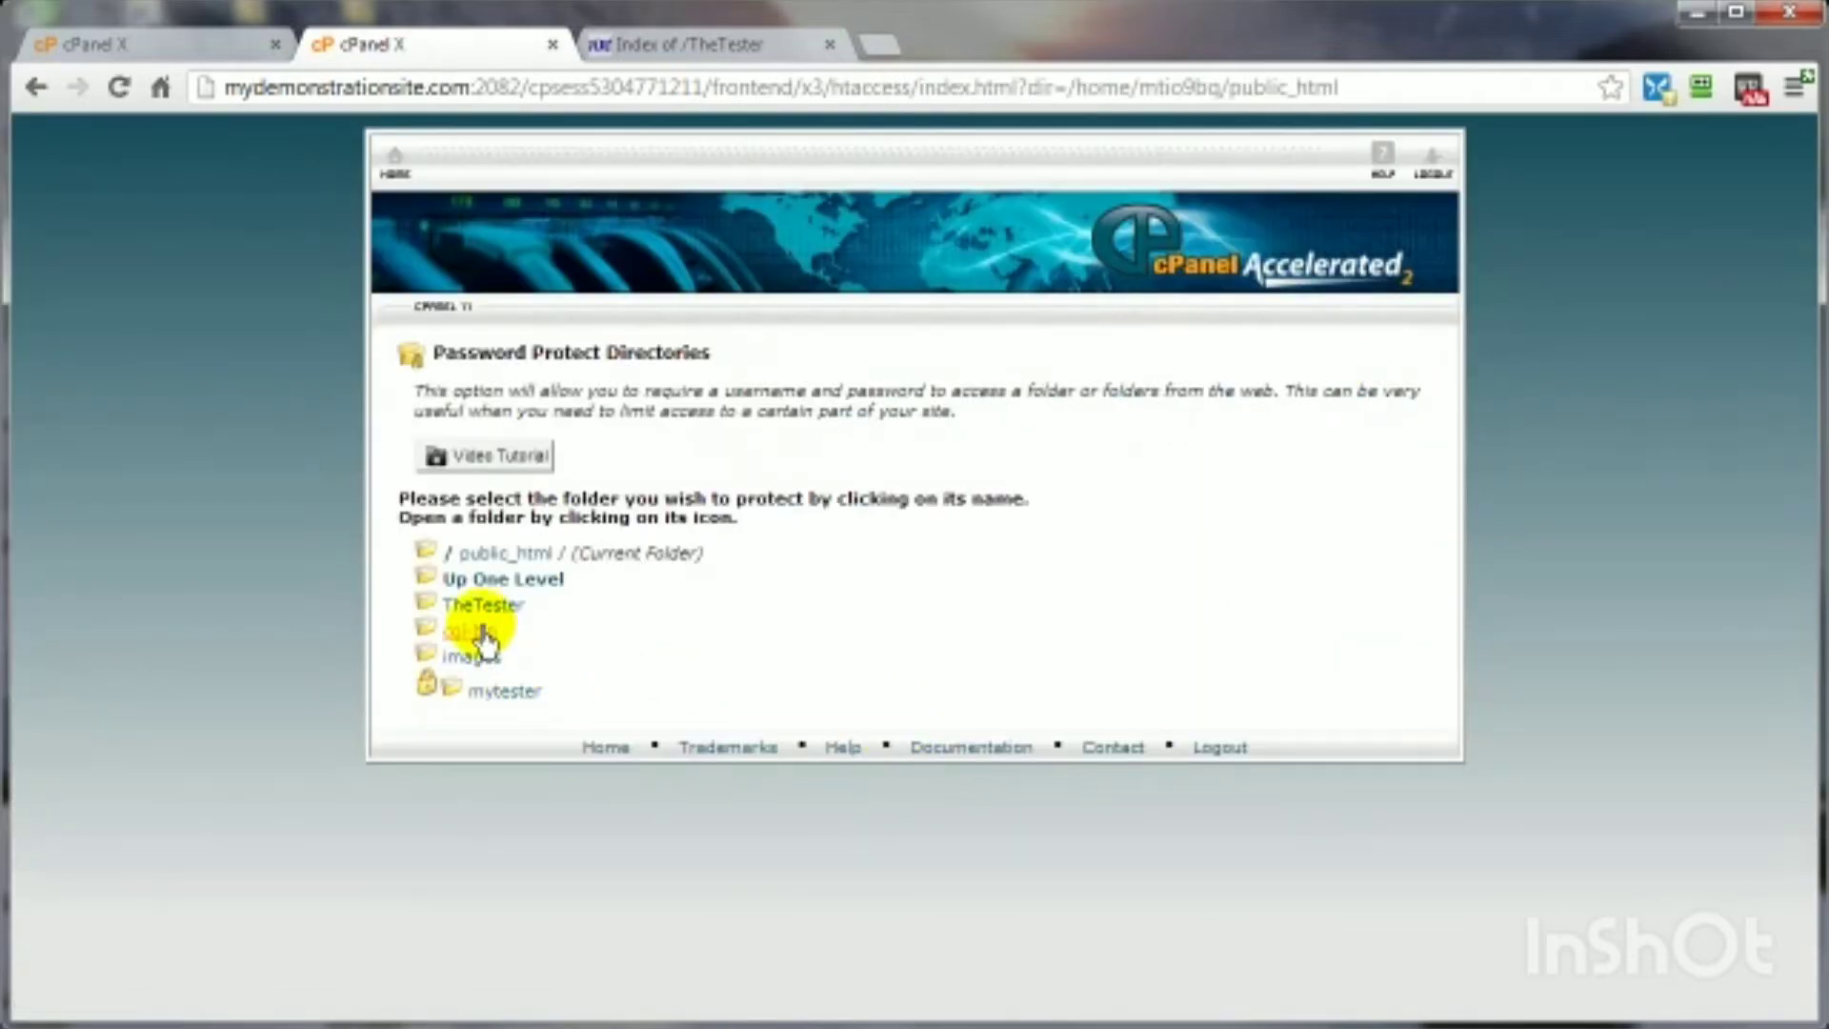
click(452, 608)
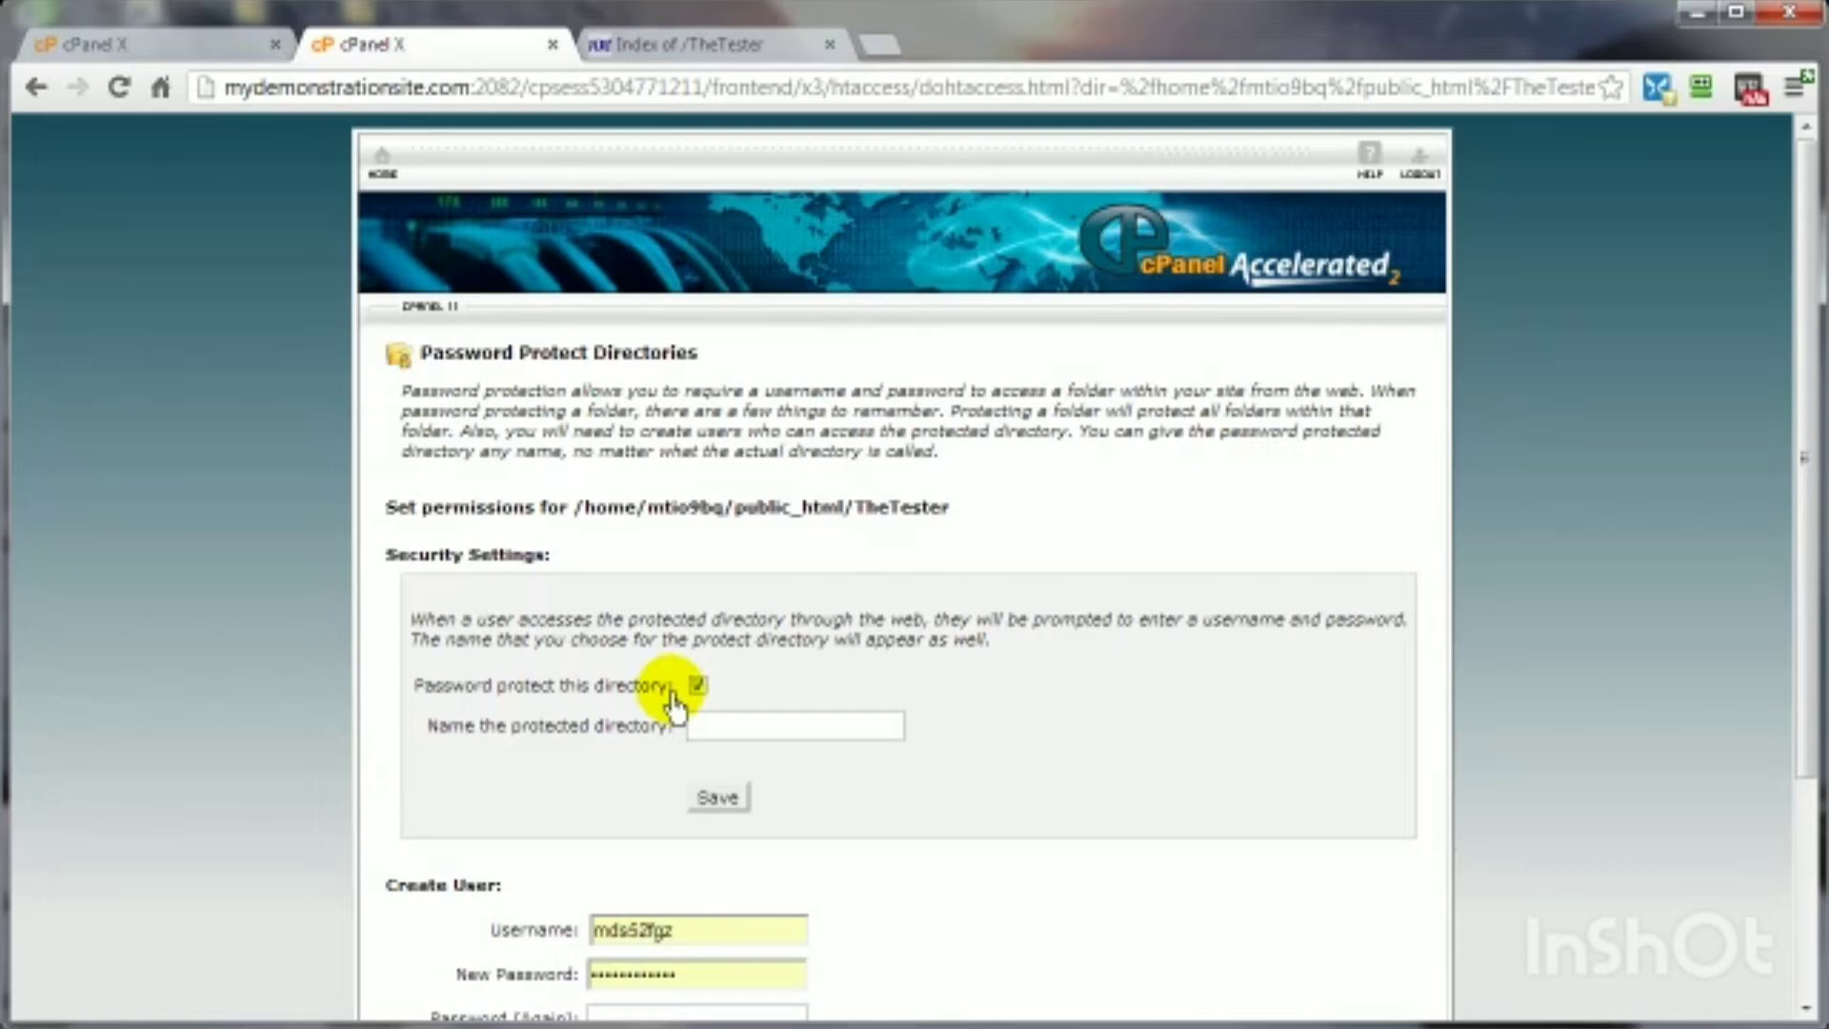
click(716, 731)
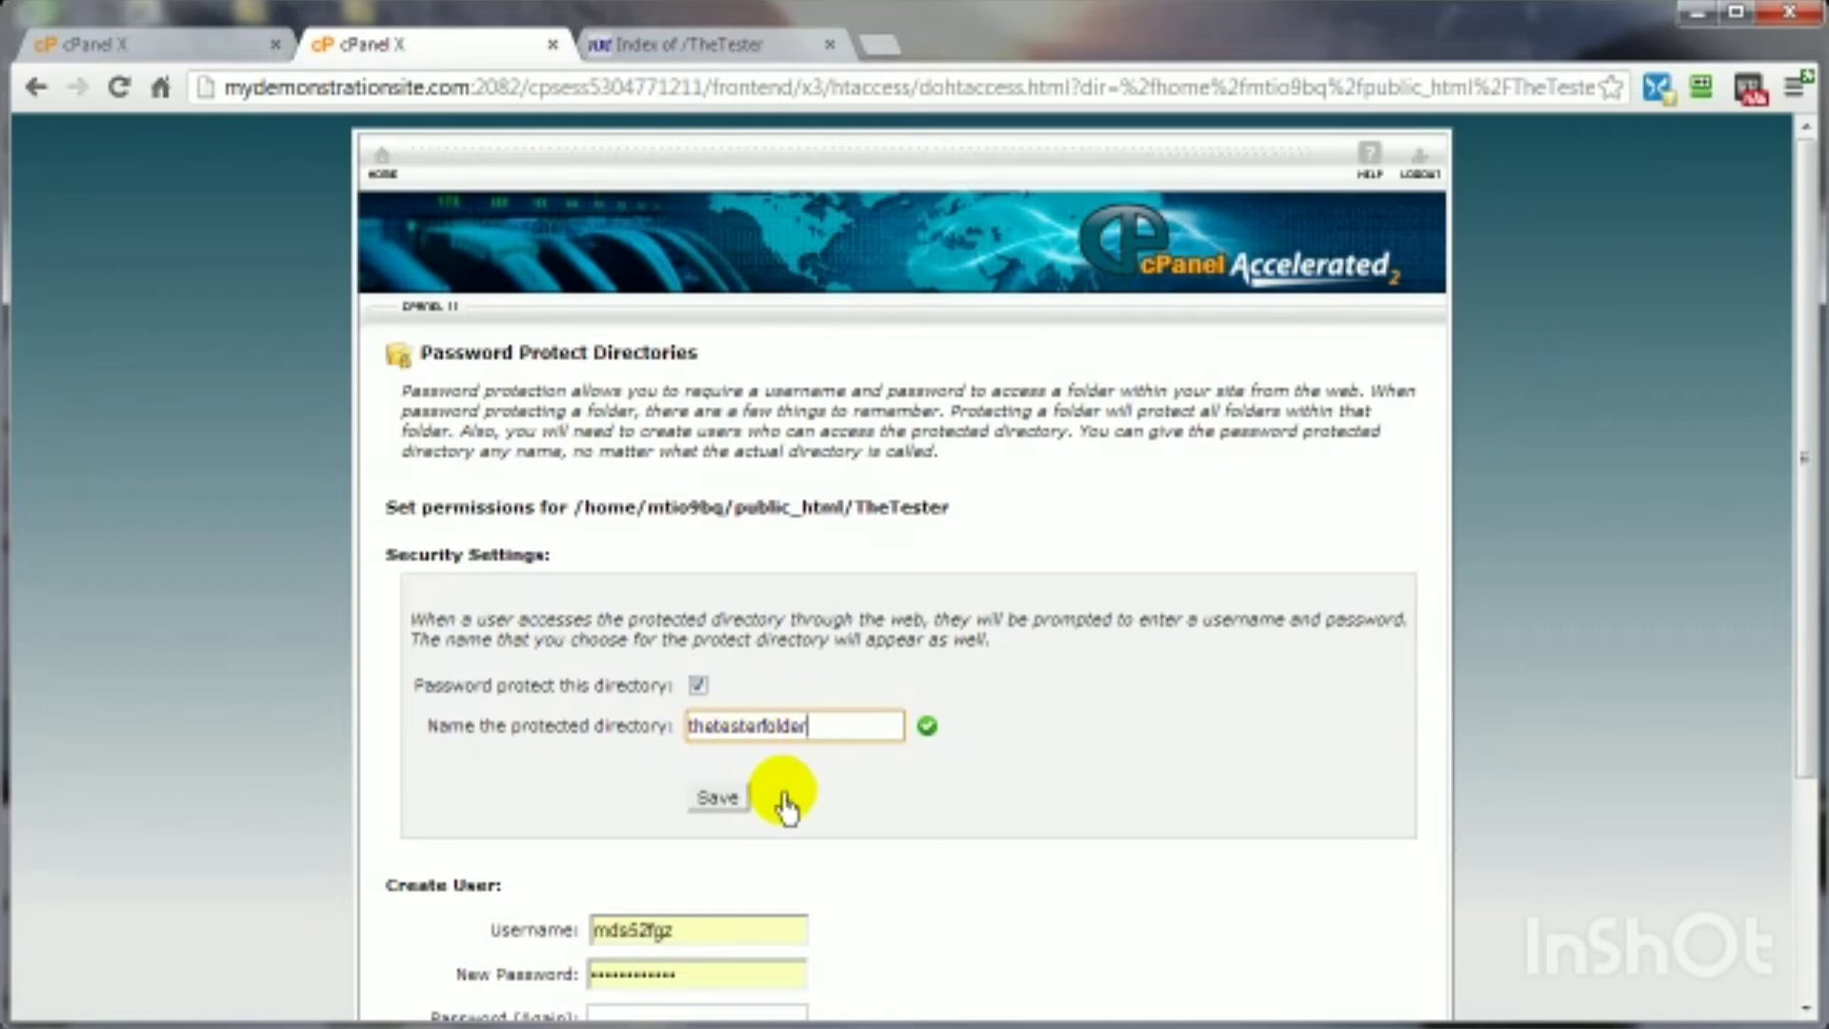
click(717, 799)
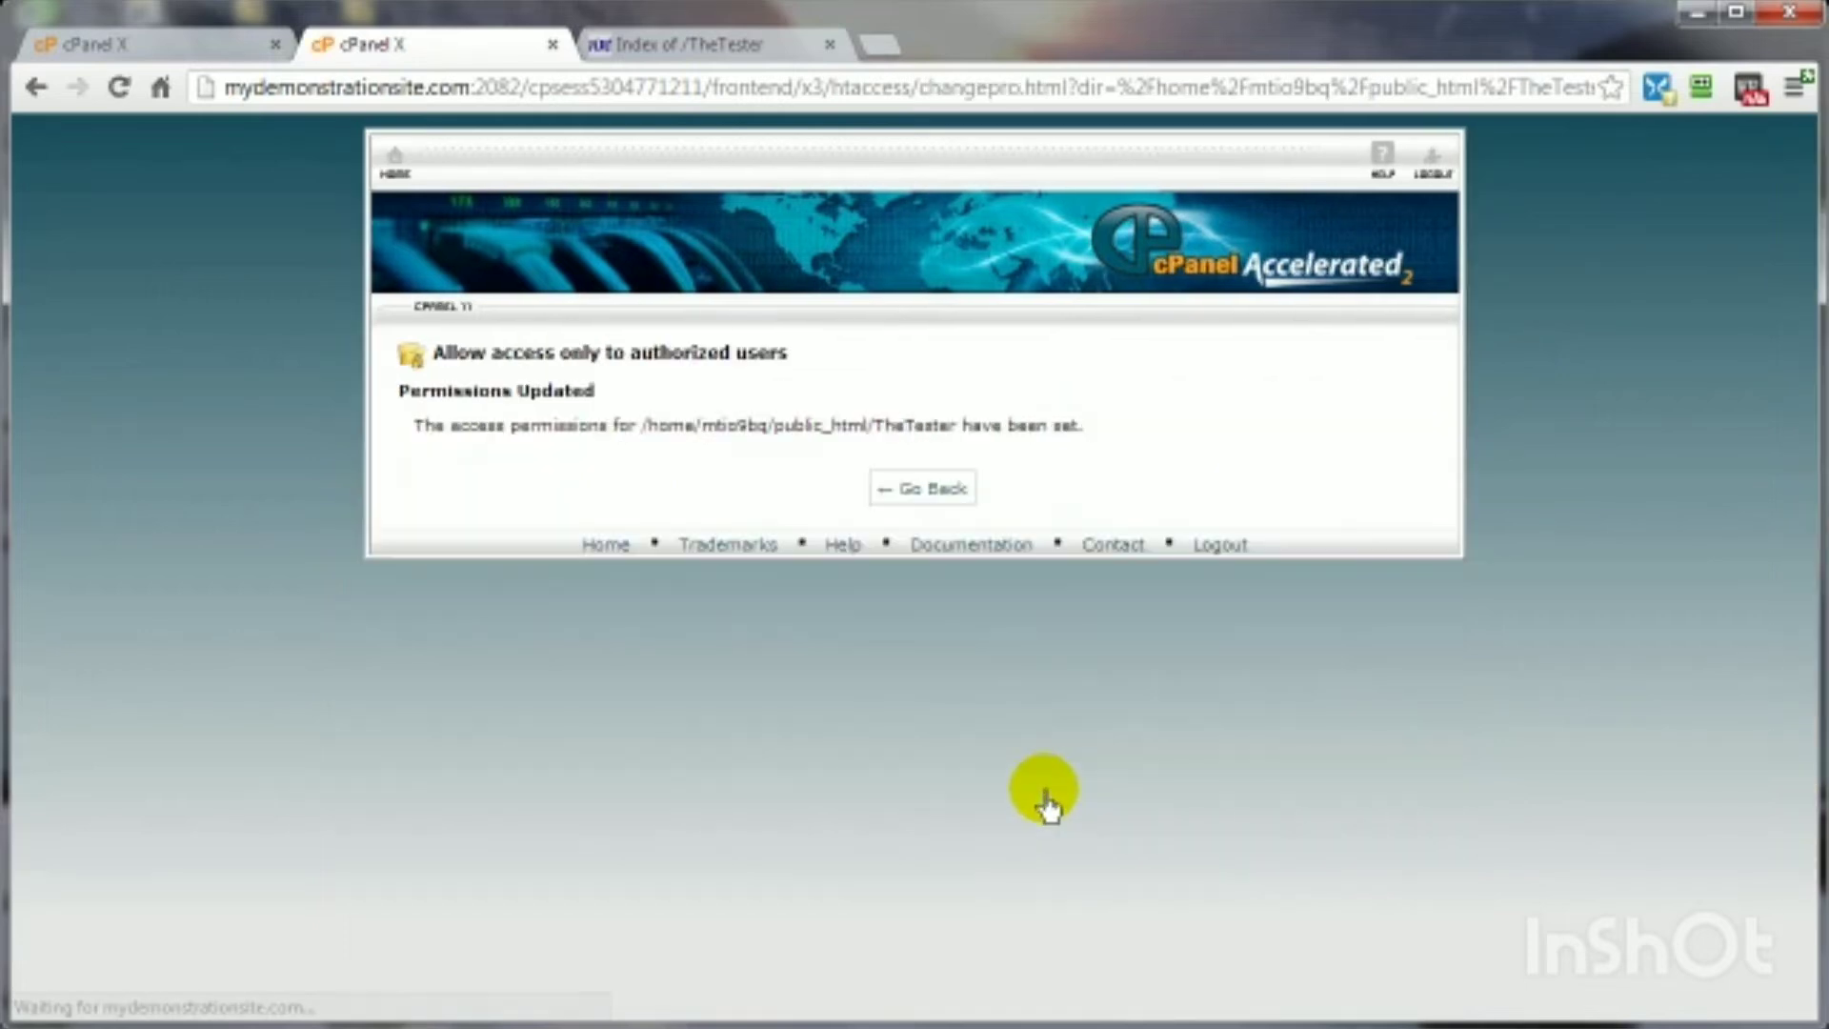
click(913, 491)
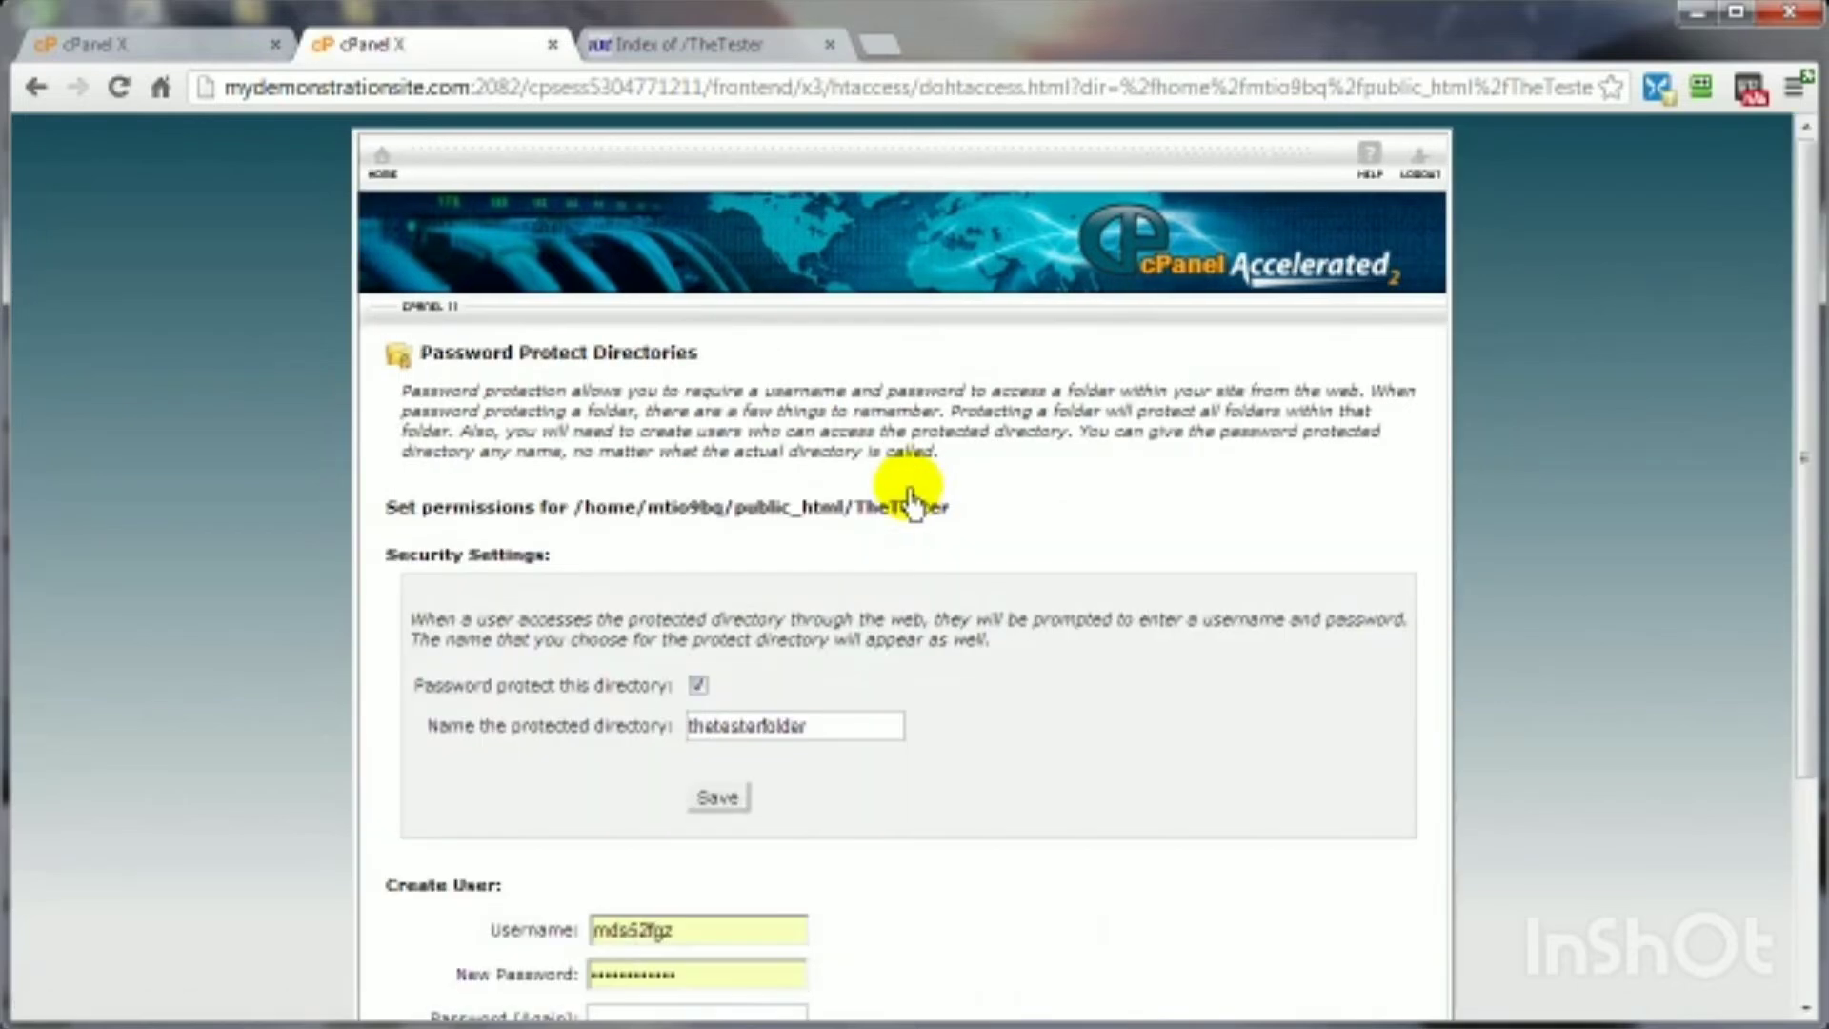
scroll(1082, 763, down, 3)
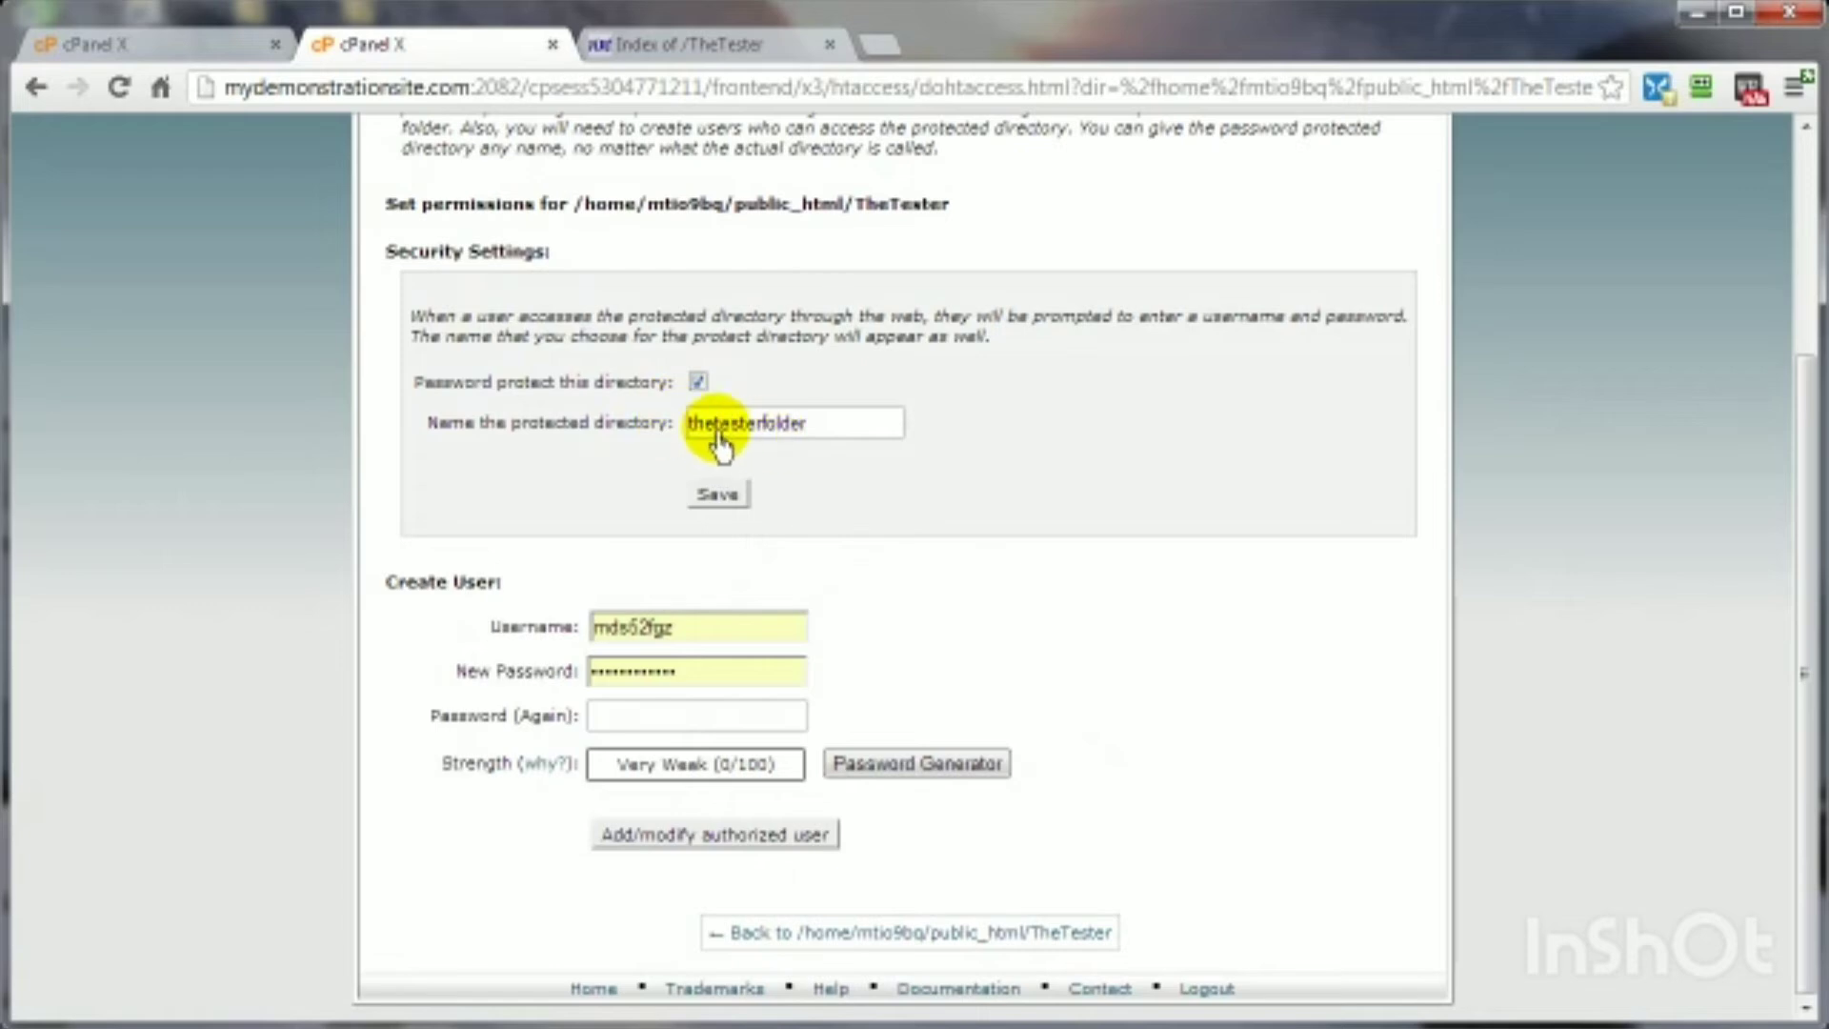
scroll(1067, 552, up, 3)
- Reload the TheTester page to get the thetesterfolder login prompt, then cancel it
click(711, 57)
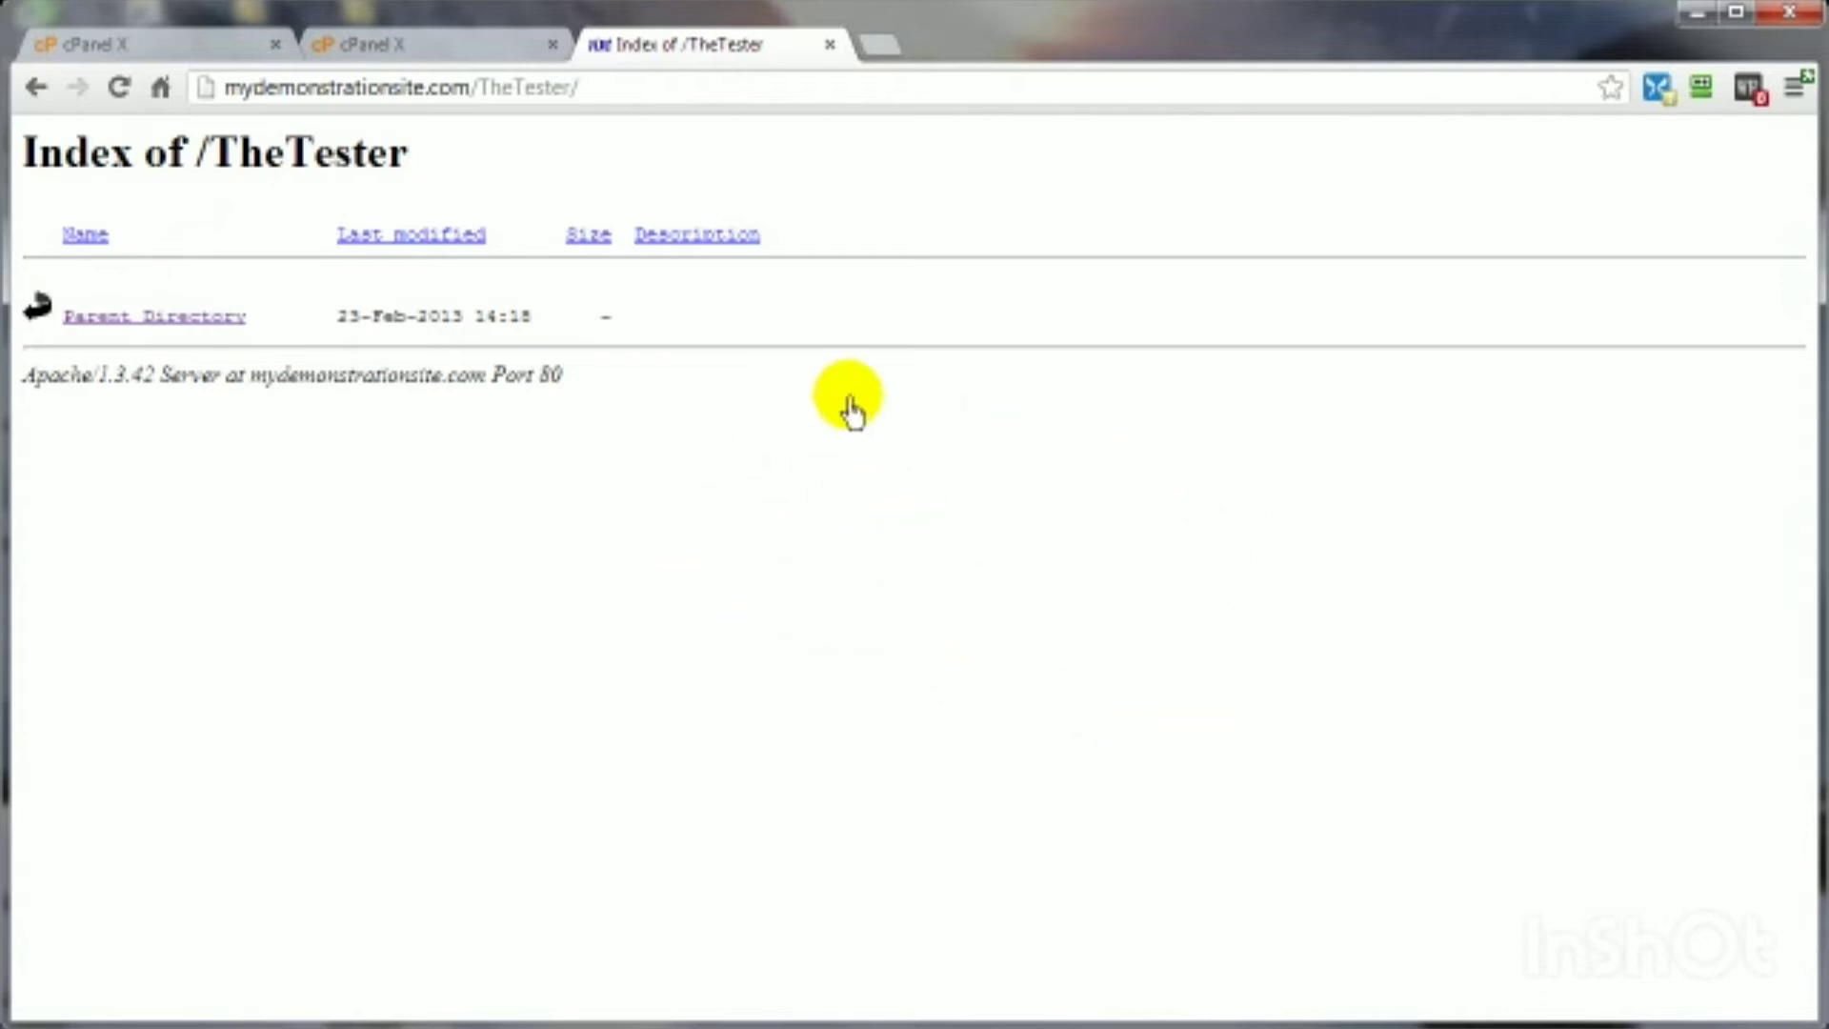
click(116, 92)
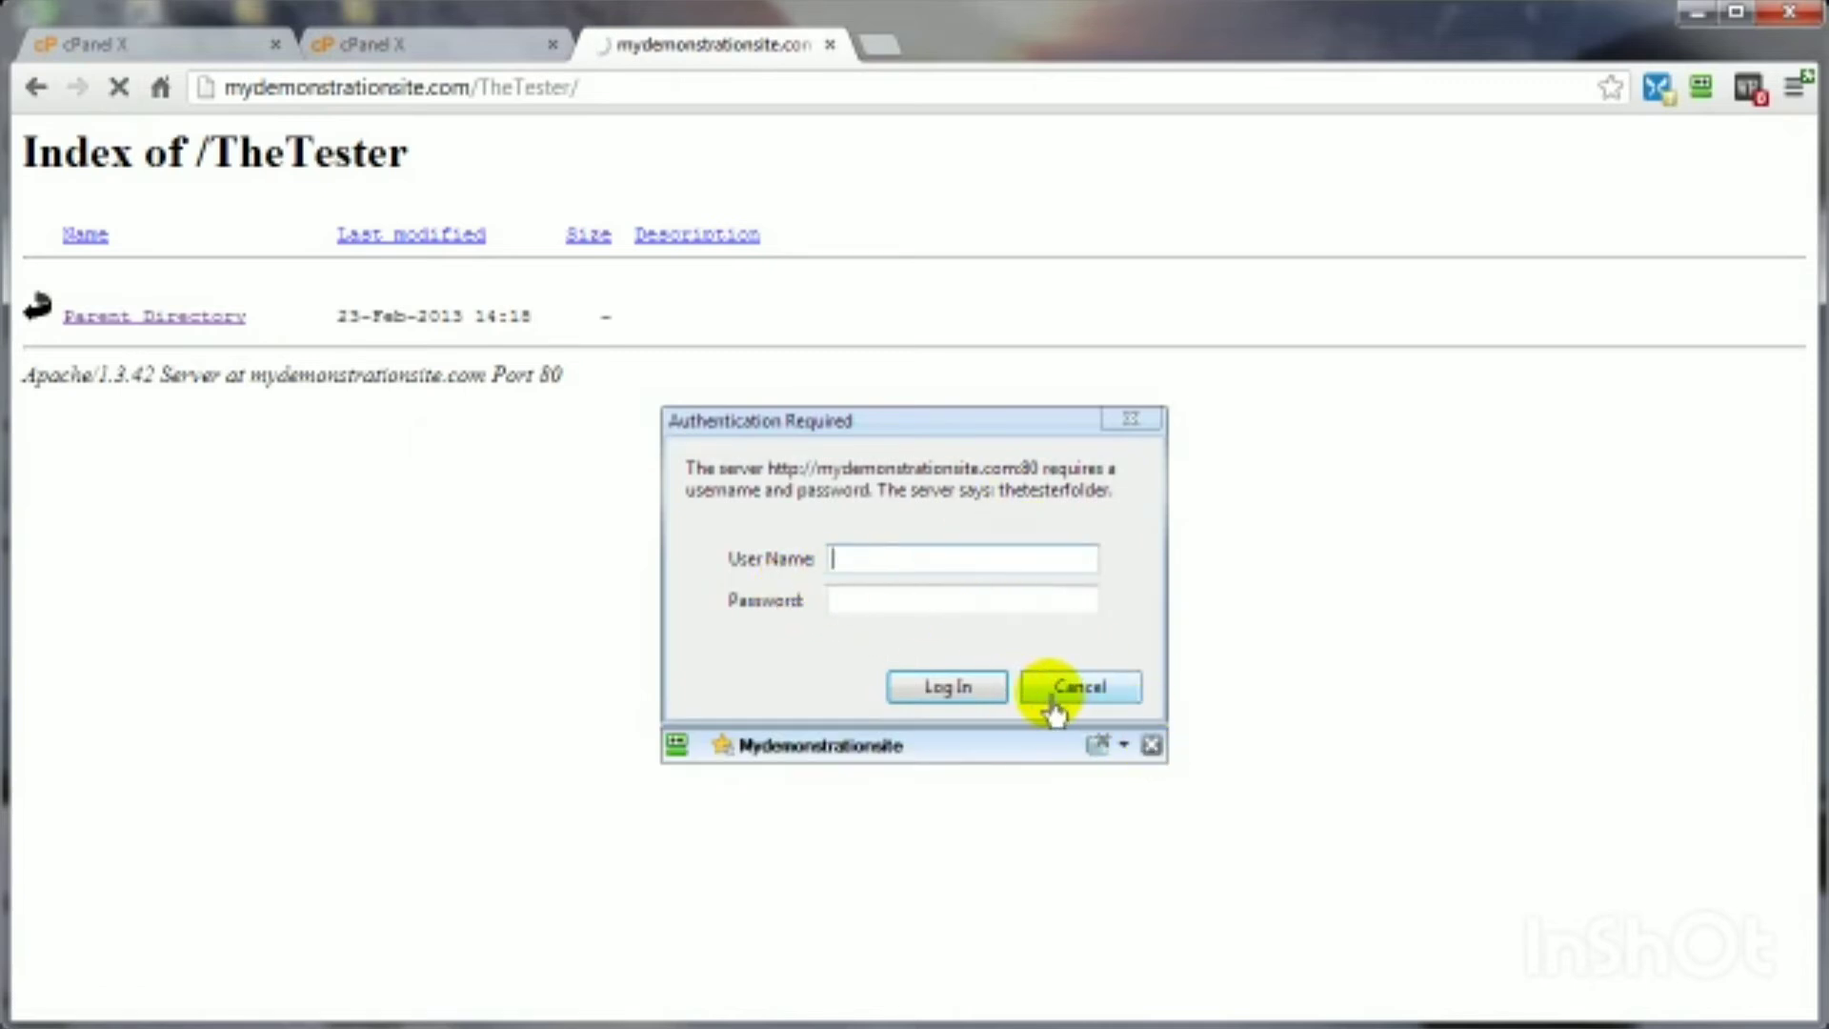
click(1073, 689)
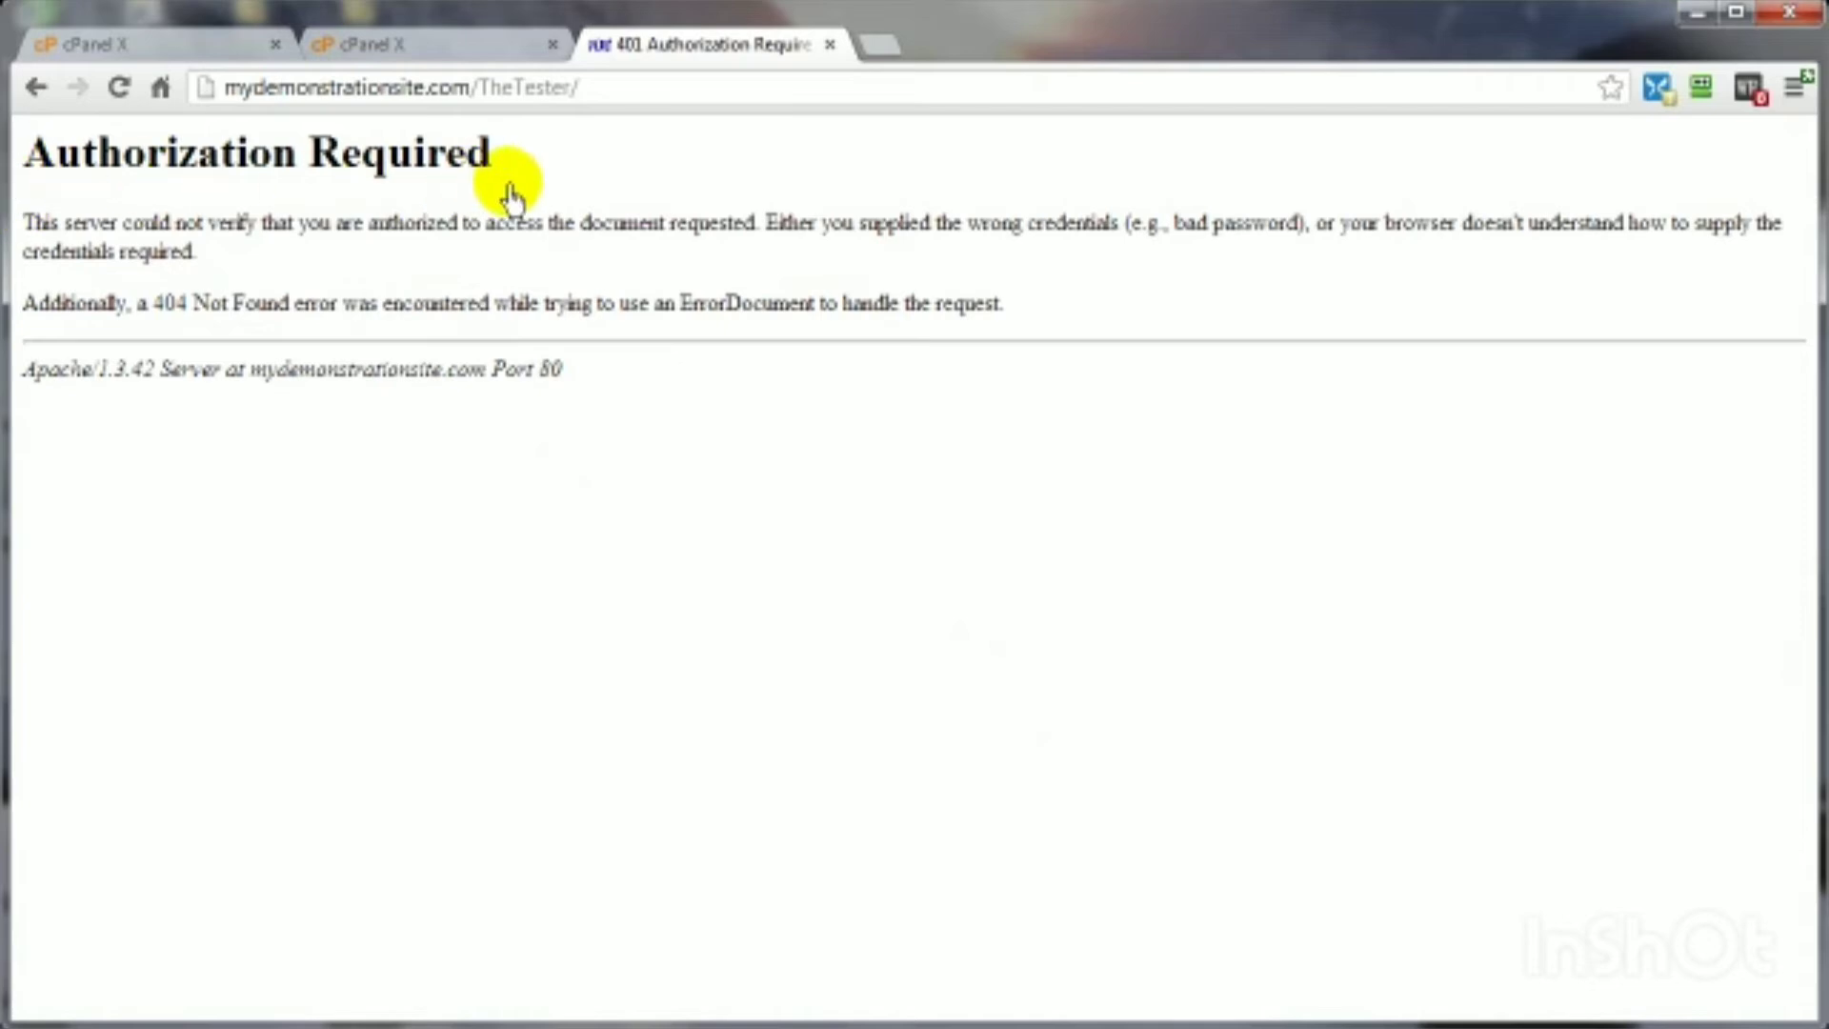
- Add a new authorized user to TheTester with a generated Very Strong password
click(429, 47)
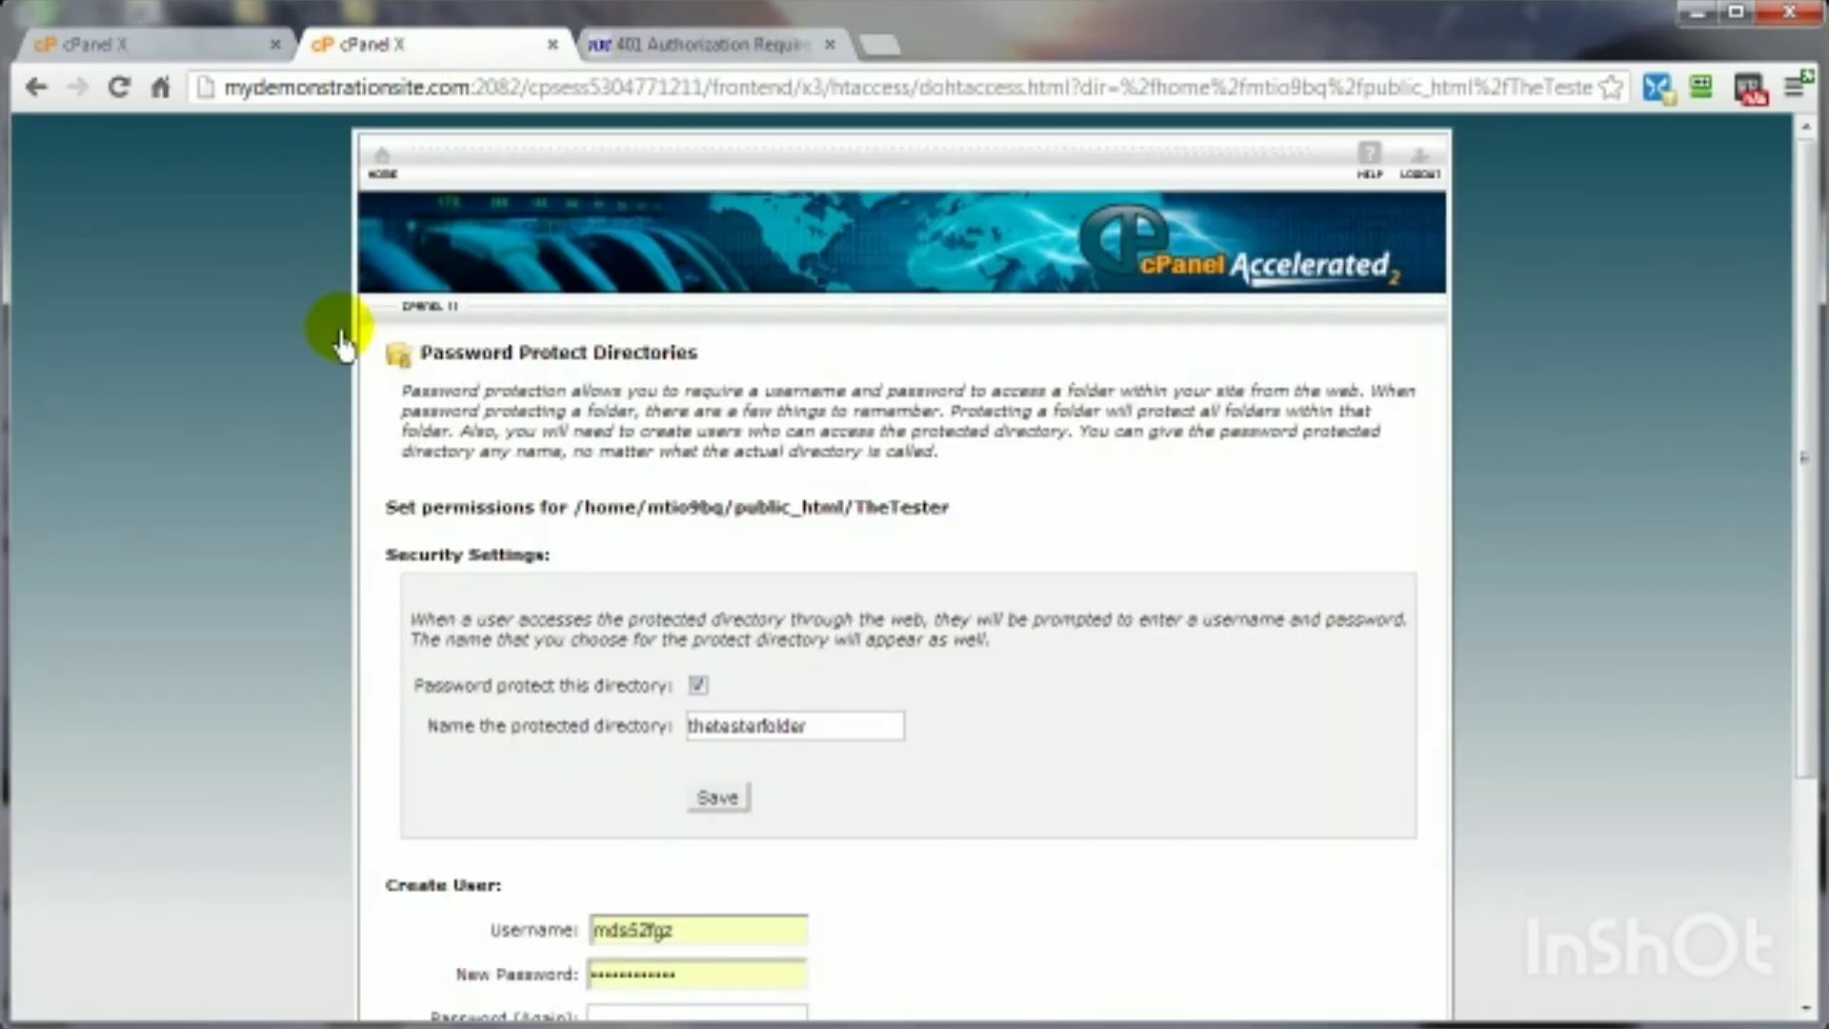
scroll(1067, 881, down, 3)
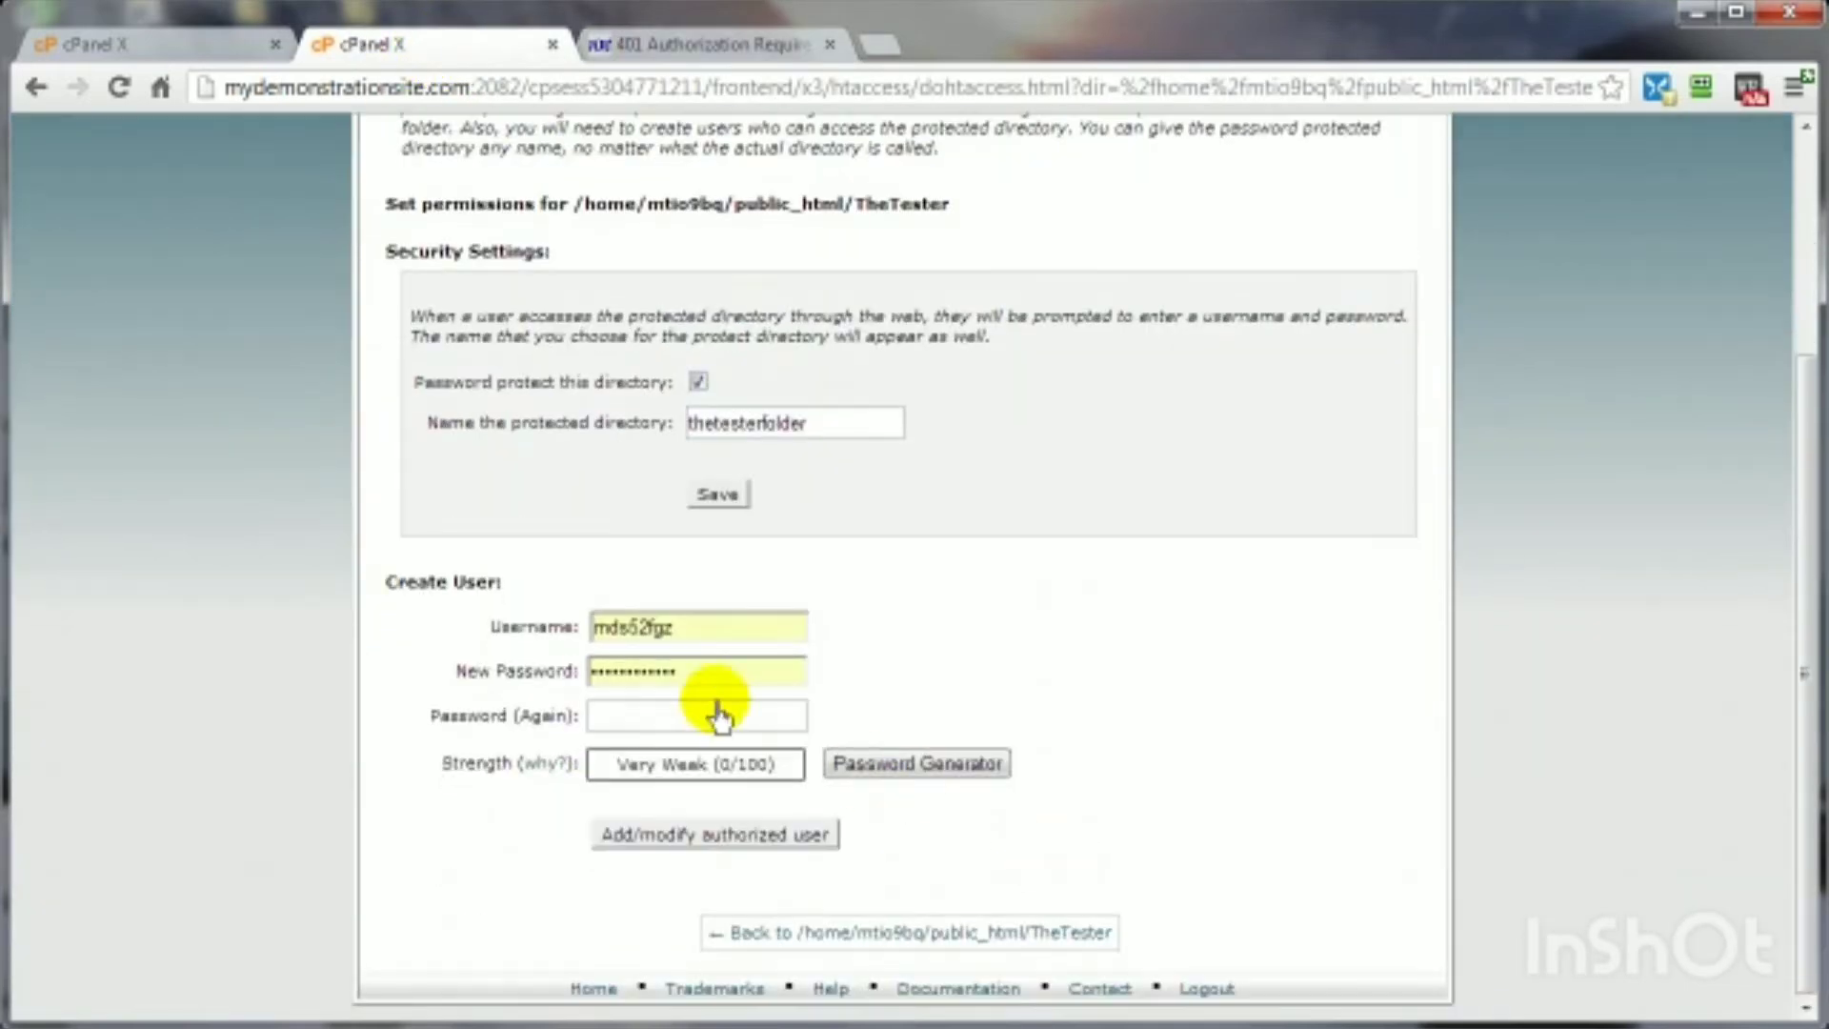
double_click(667, 629)
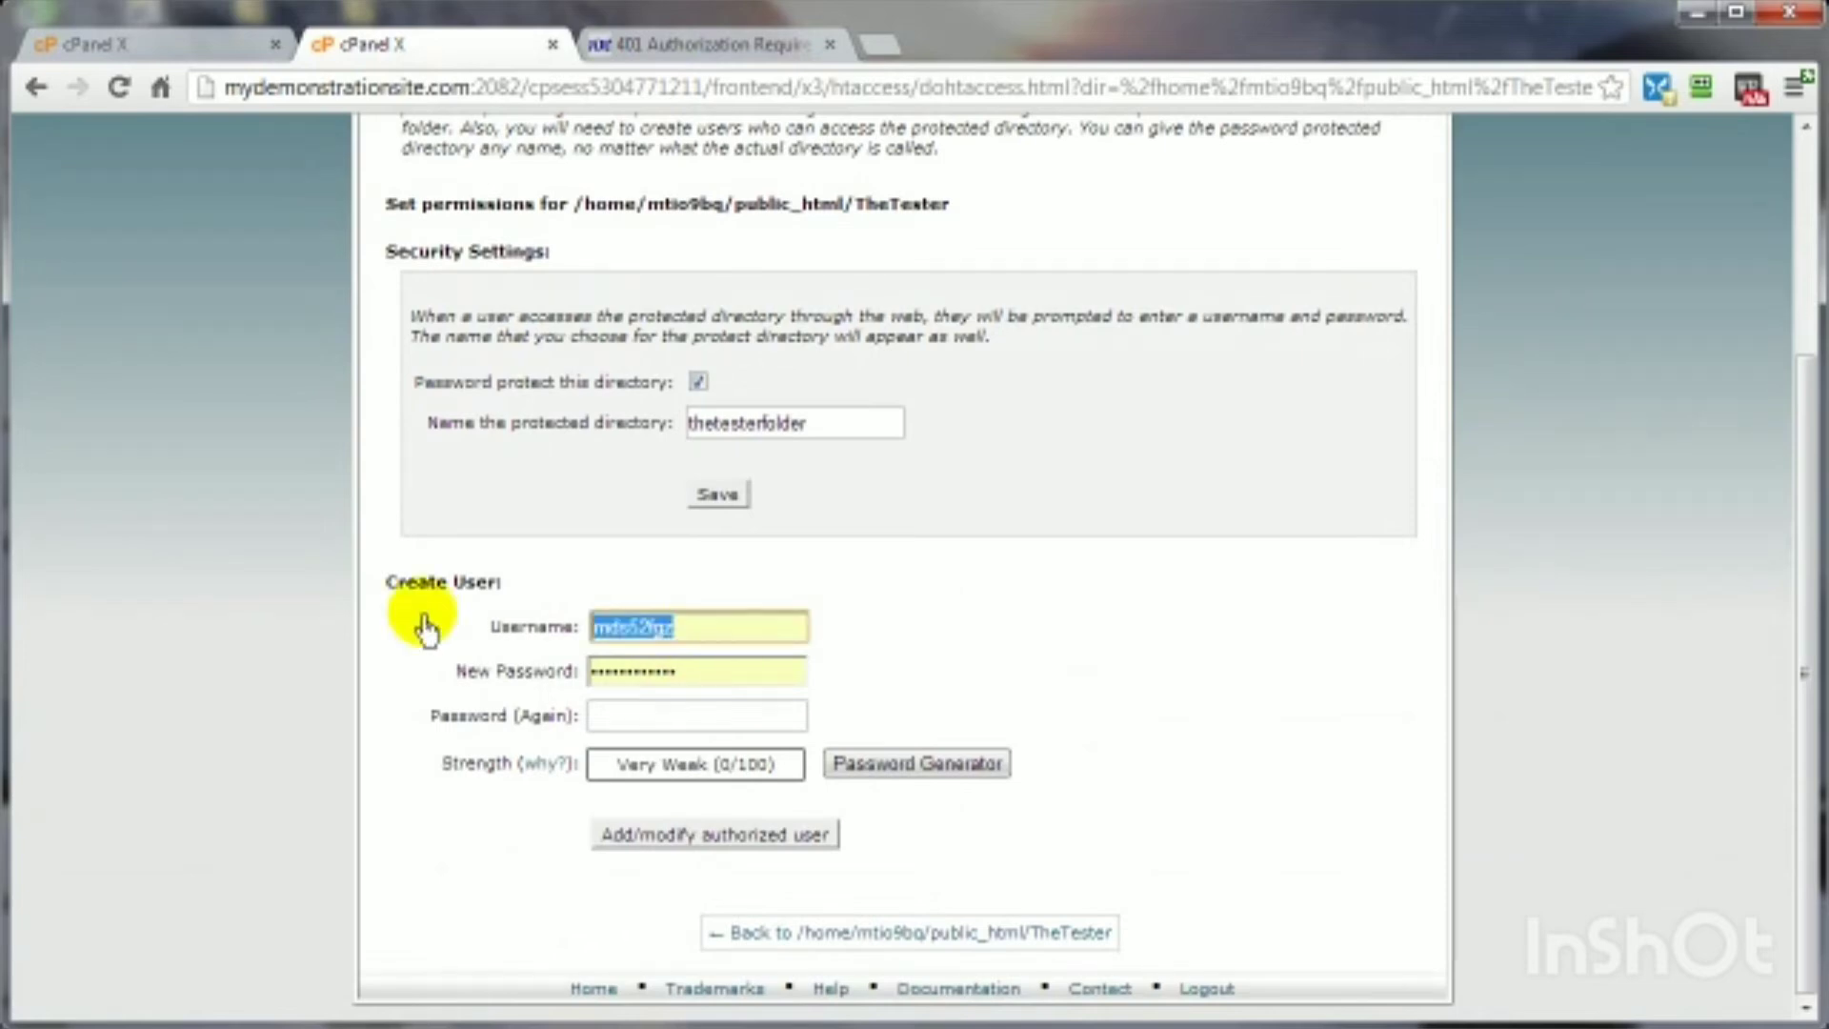
text(me)
click(595, 675)
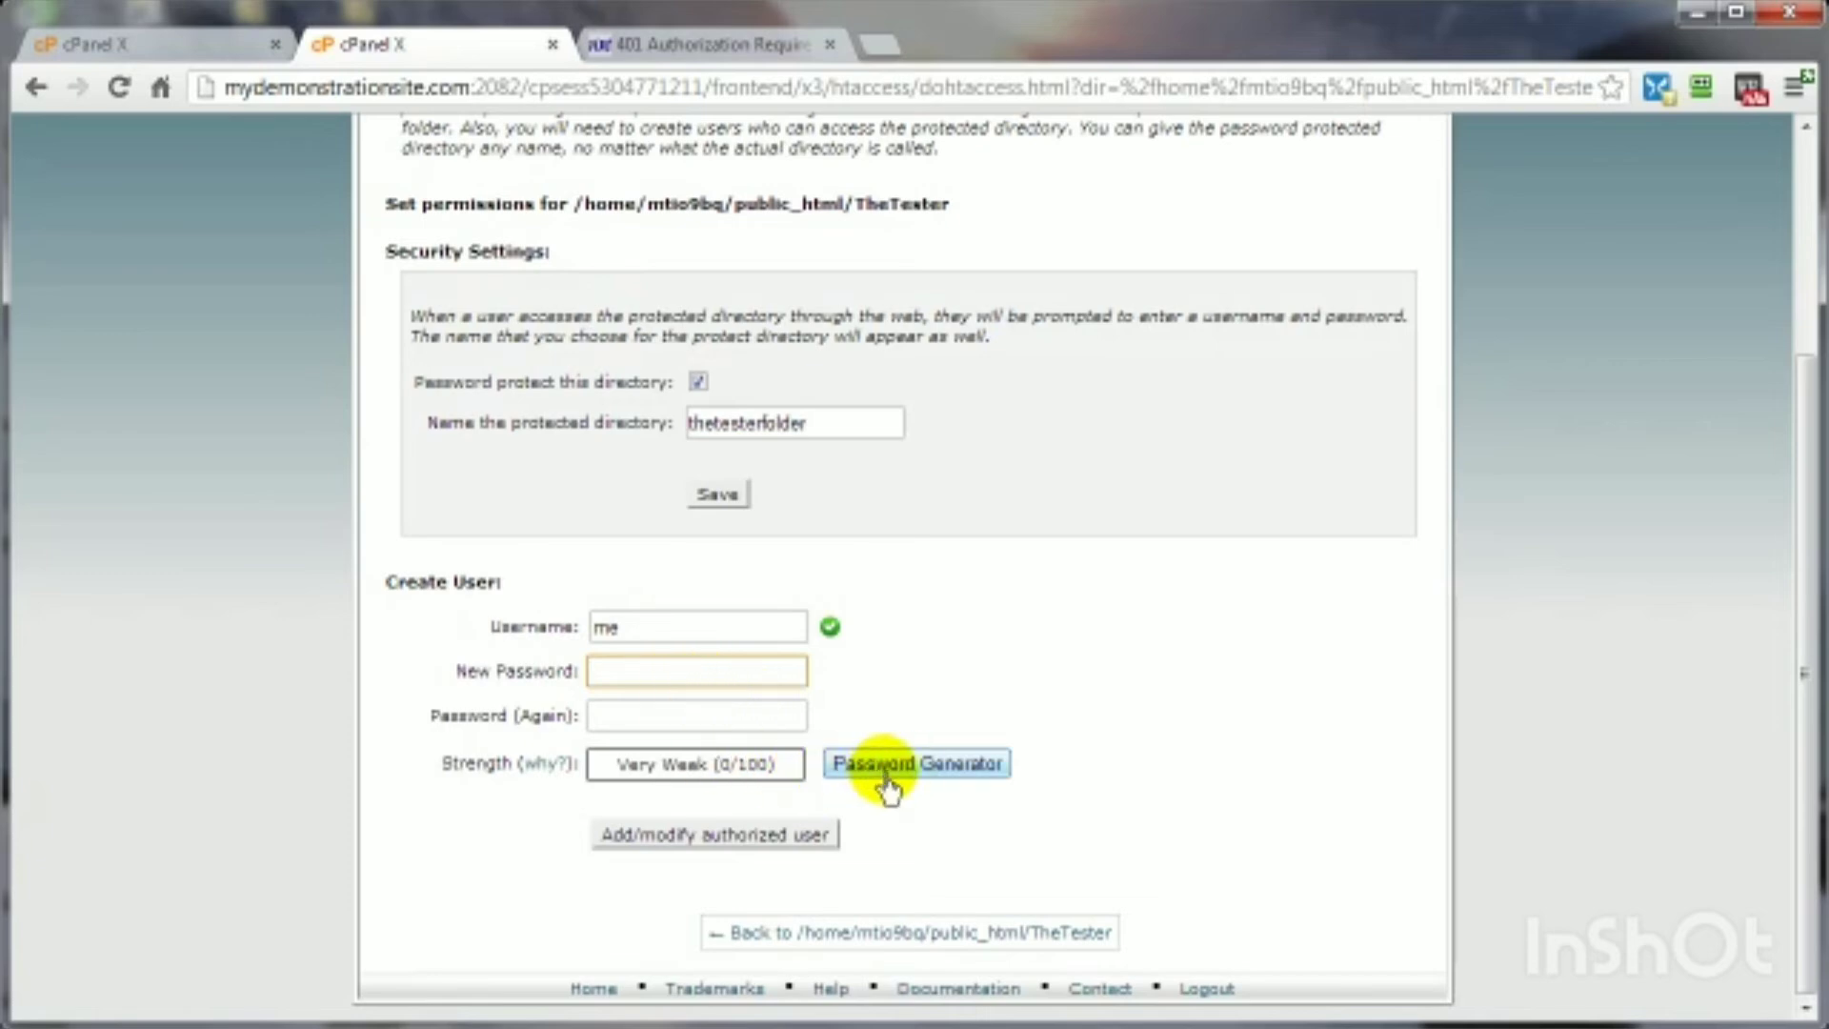
key(ctrl+v)
click(655, 716)
key(ctrl+v)
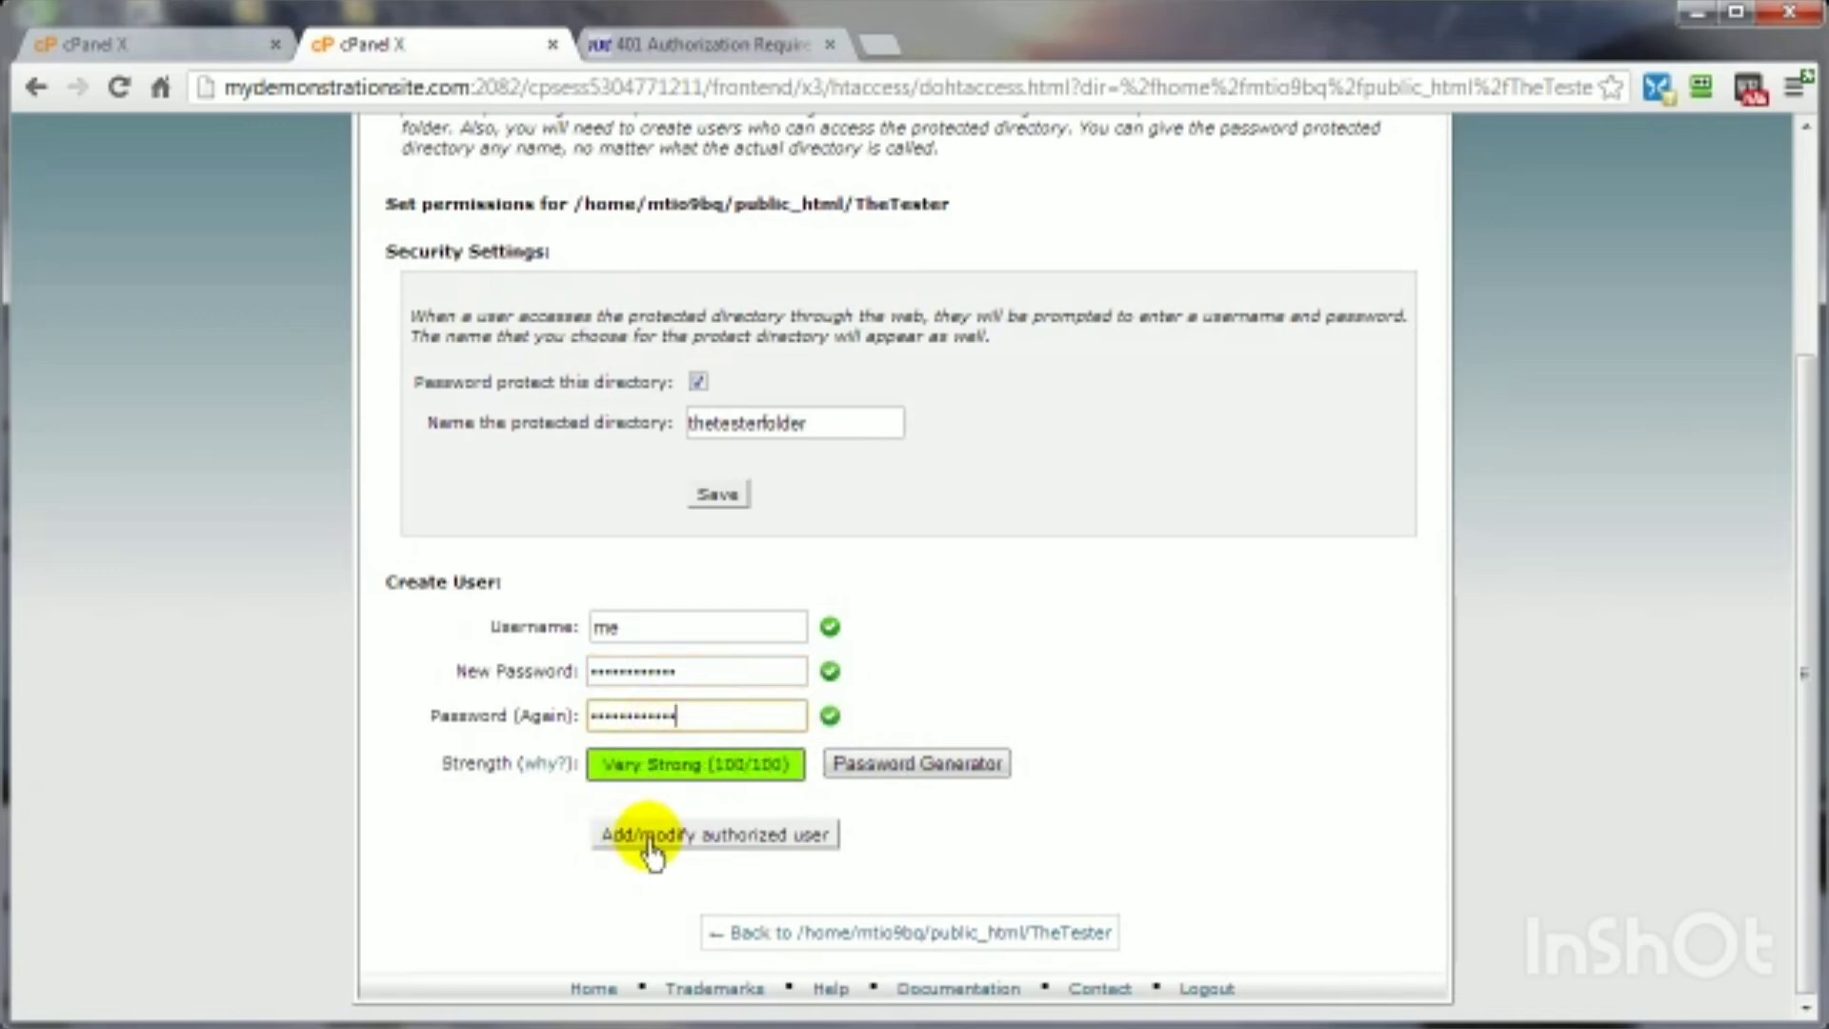
click(808, 848)
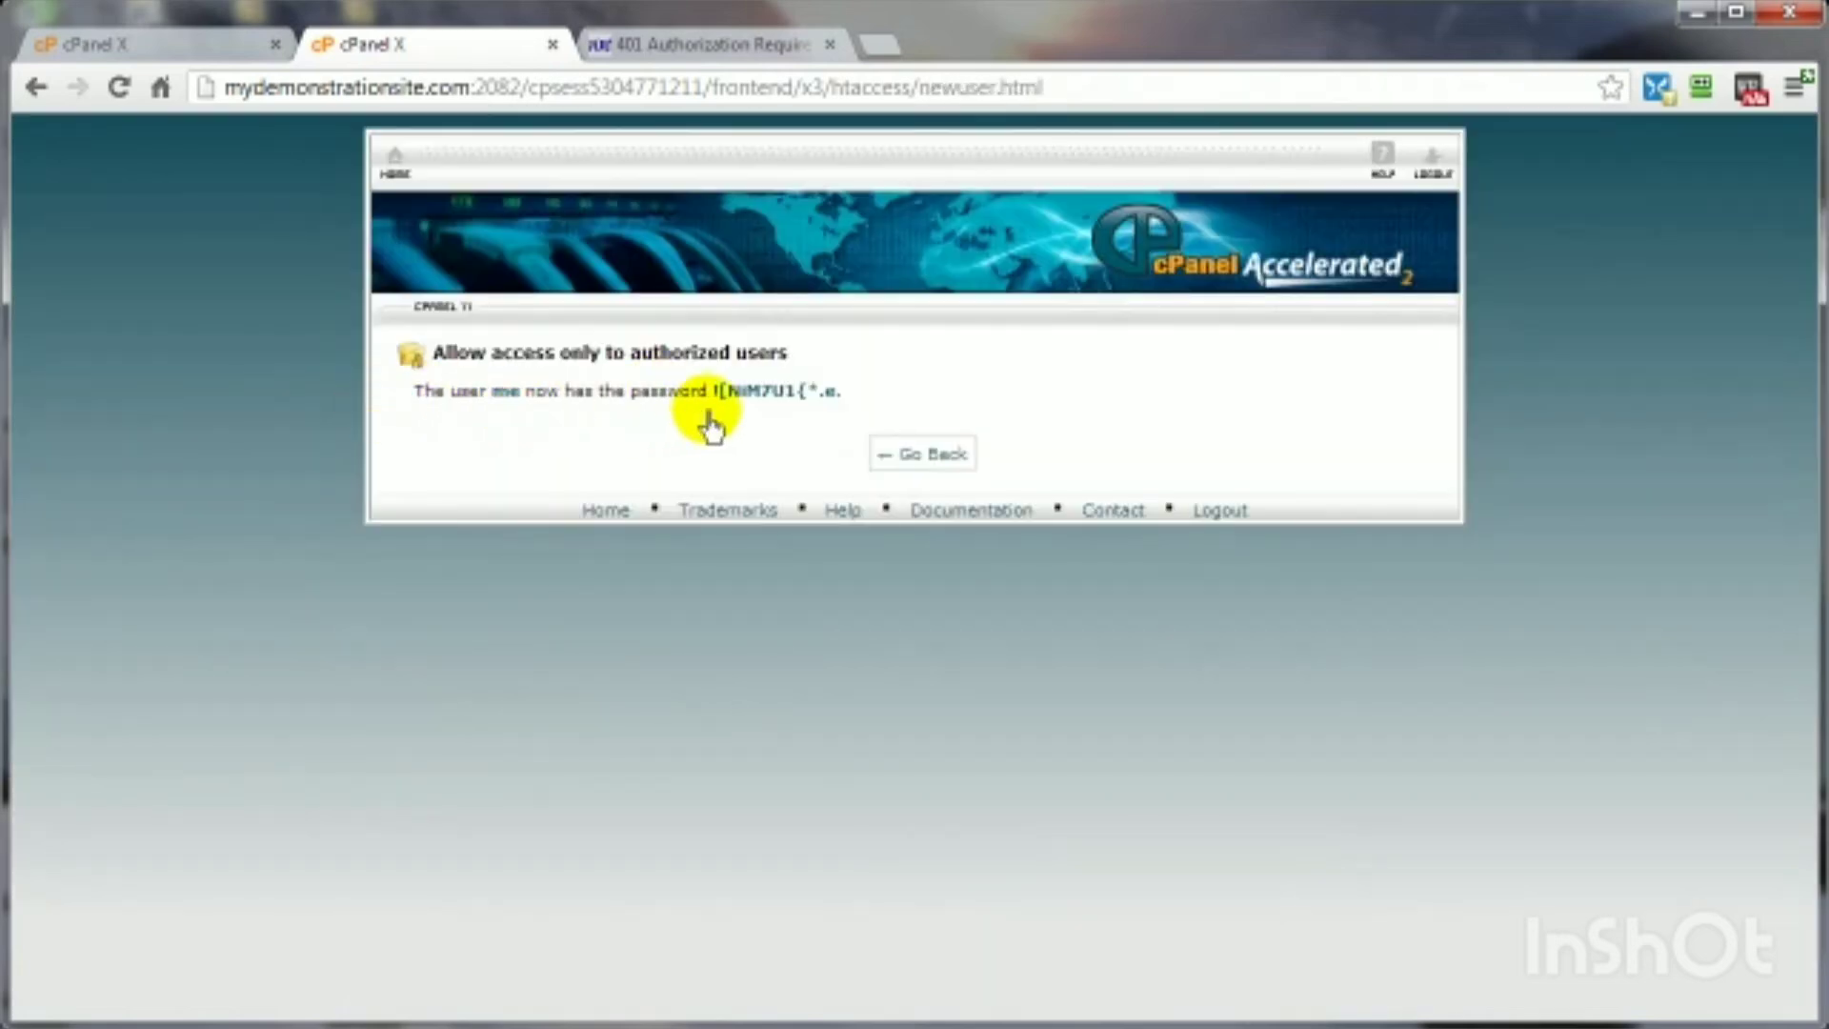
- Go back and check the new user in TheTester's Authorized Users list
click(941, 461)
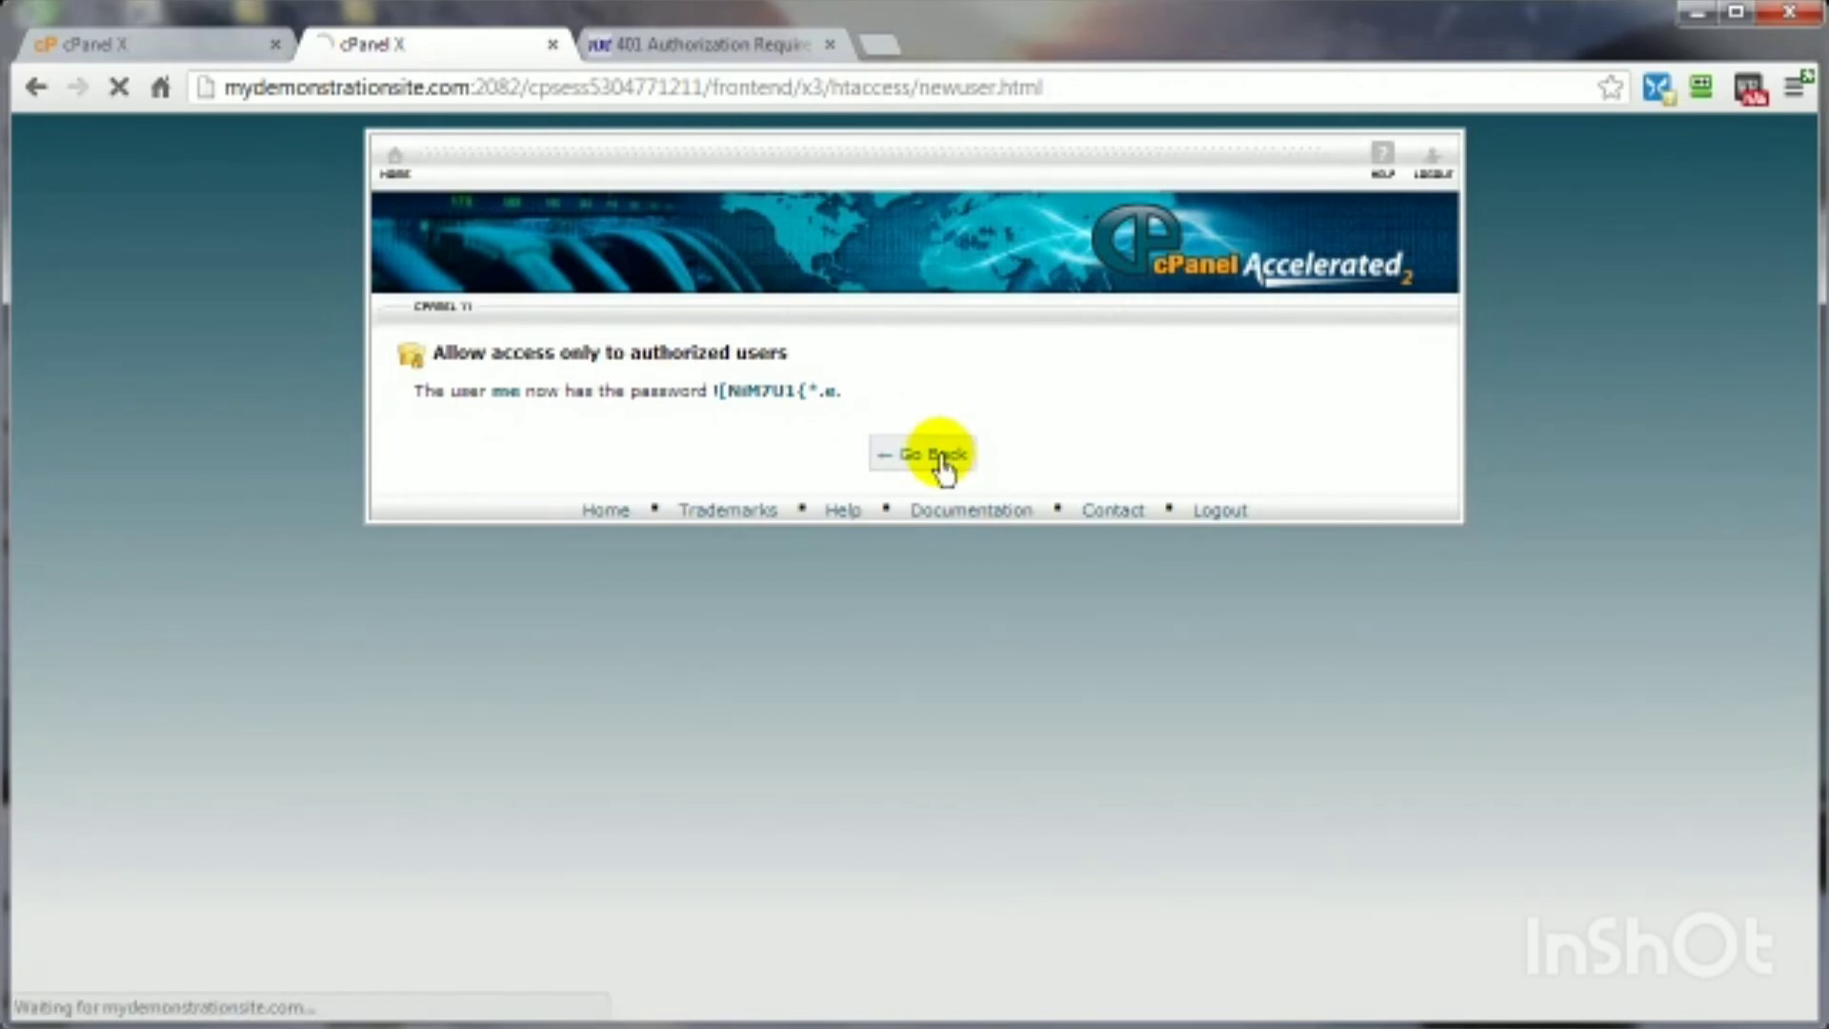
scroll(1187, 691, down, 5)
scroll(1191, 710, down, 3)
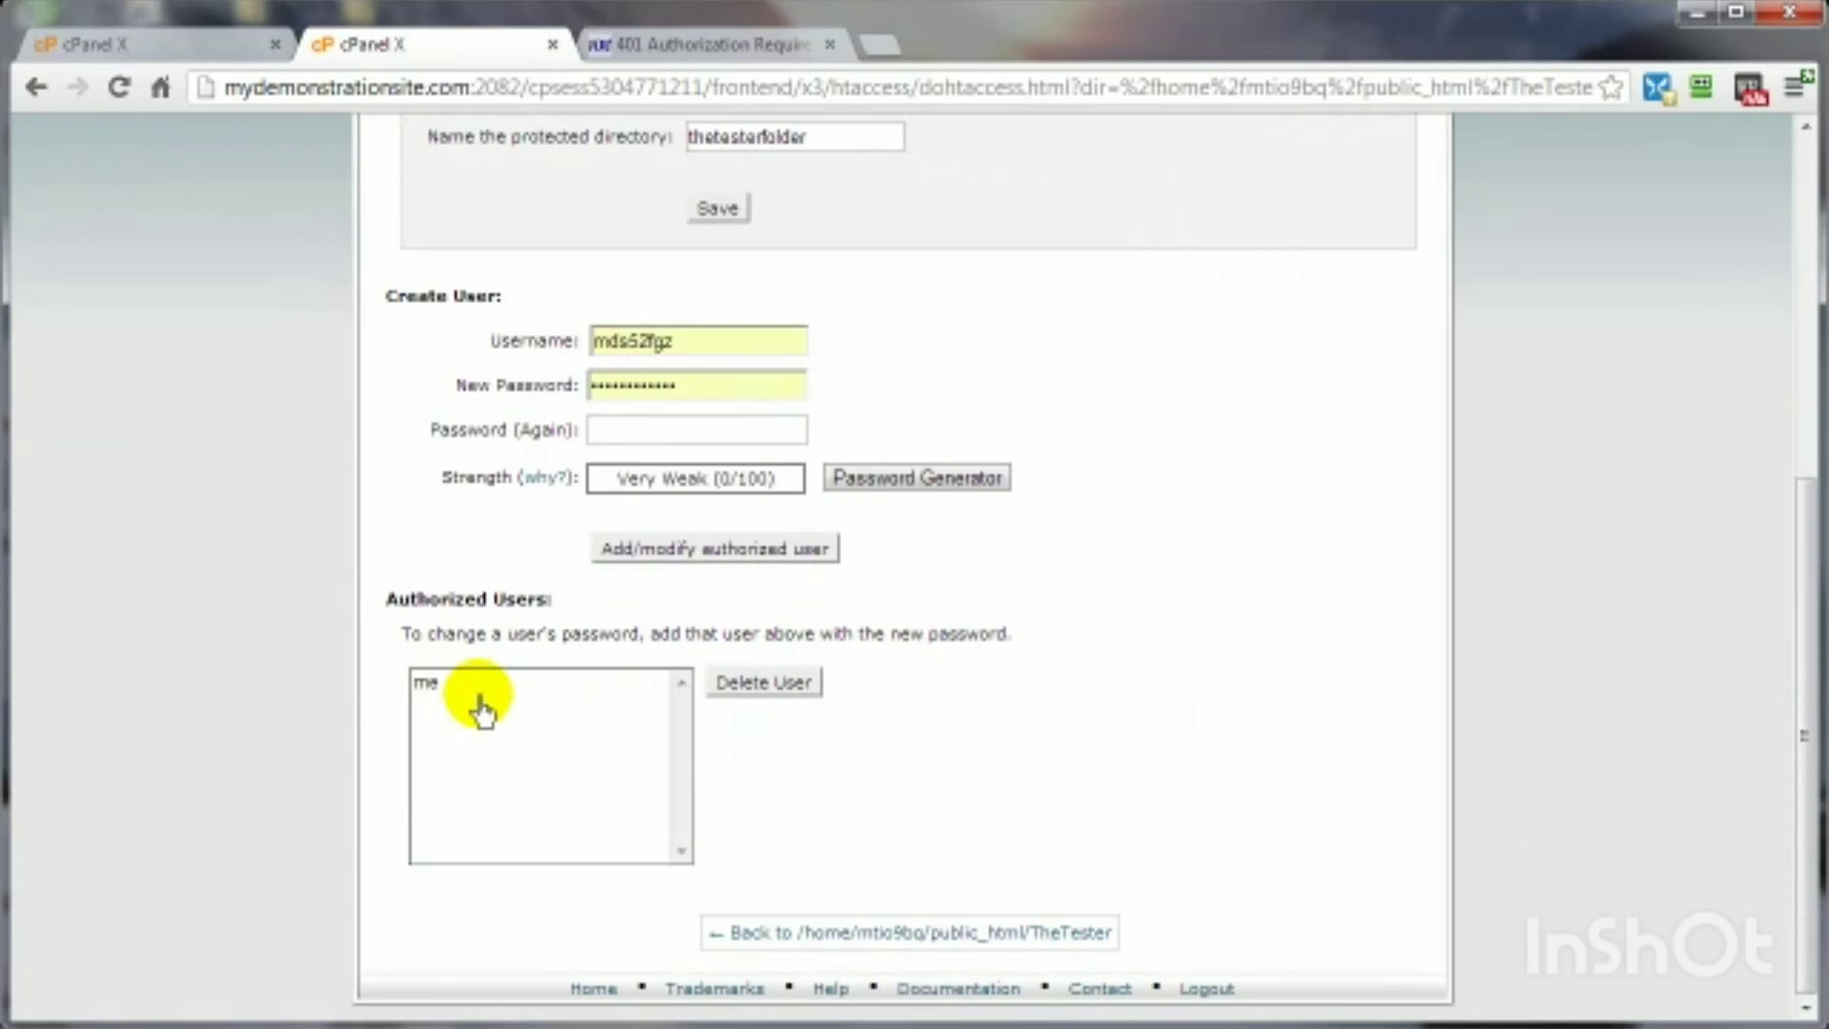
click(457, 697)
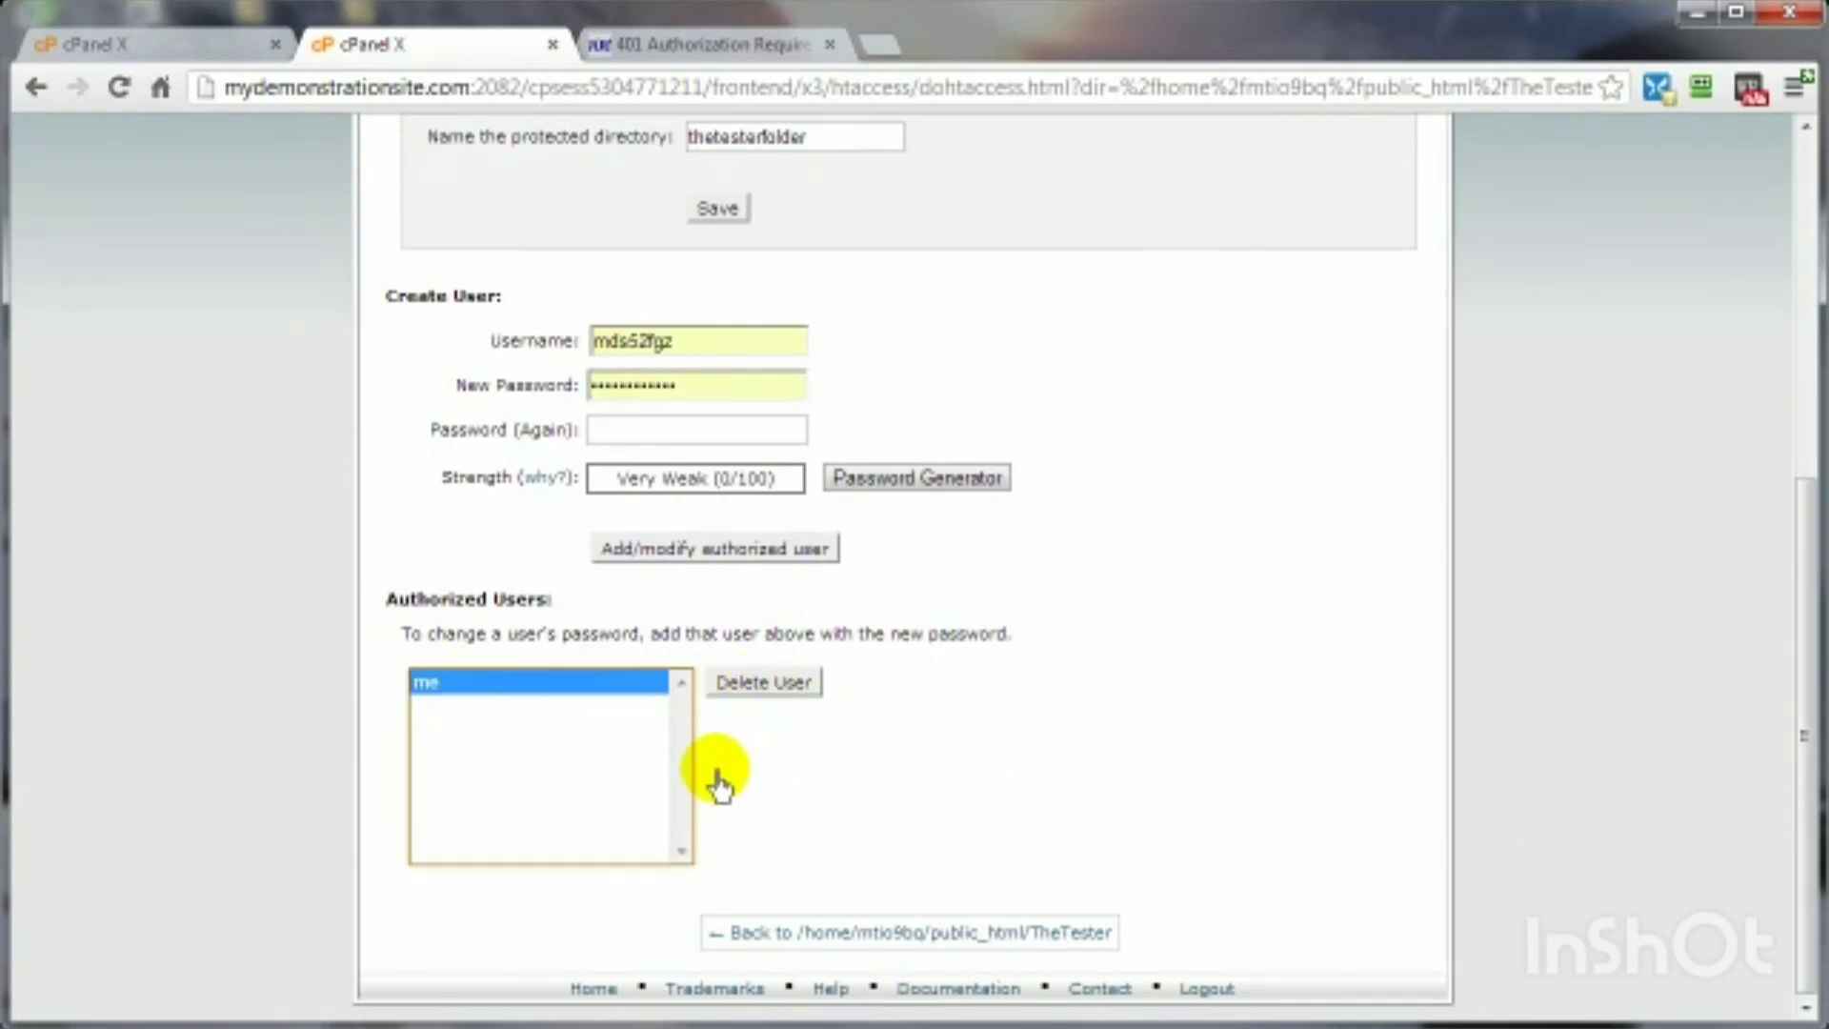
- Reload TheTester and log in with the new user's username and pasted password
scroll(1062, 763, up, 6)
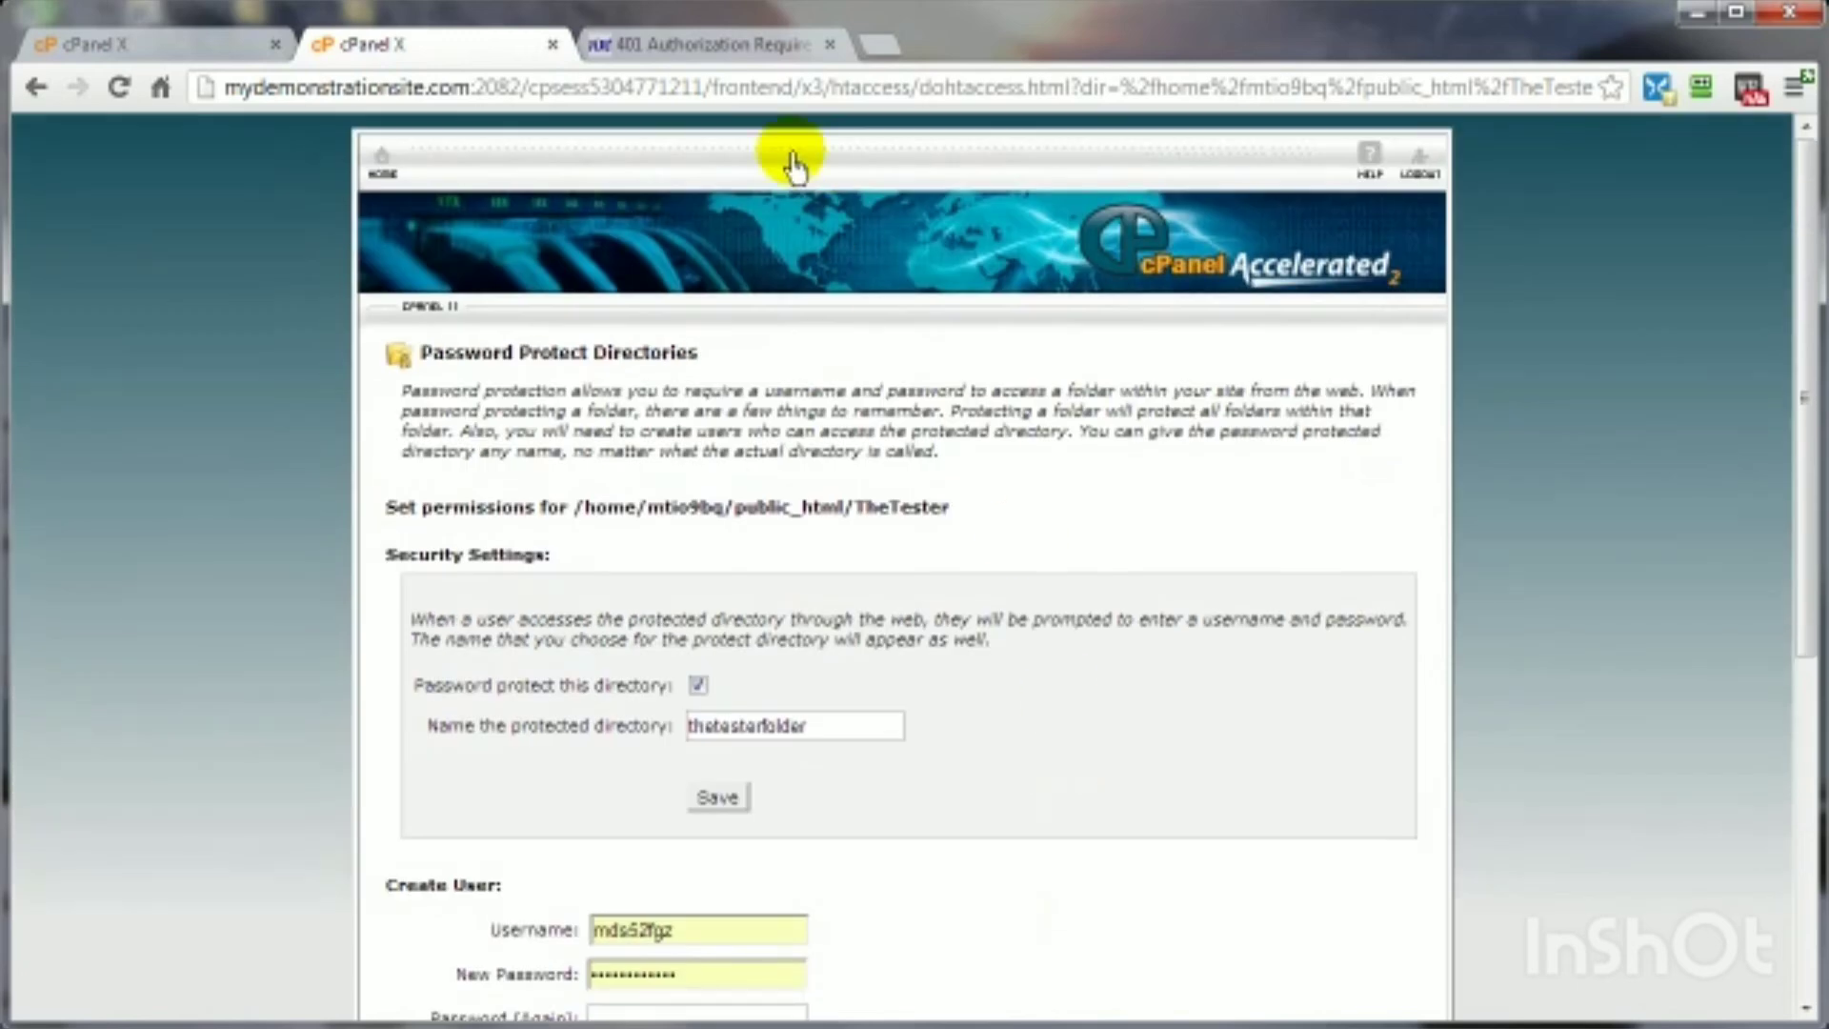
click(713, 56)
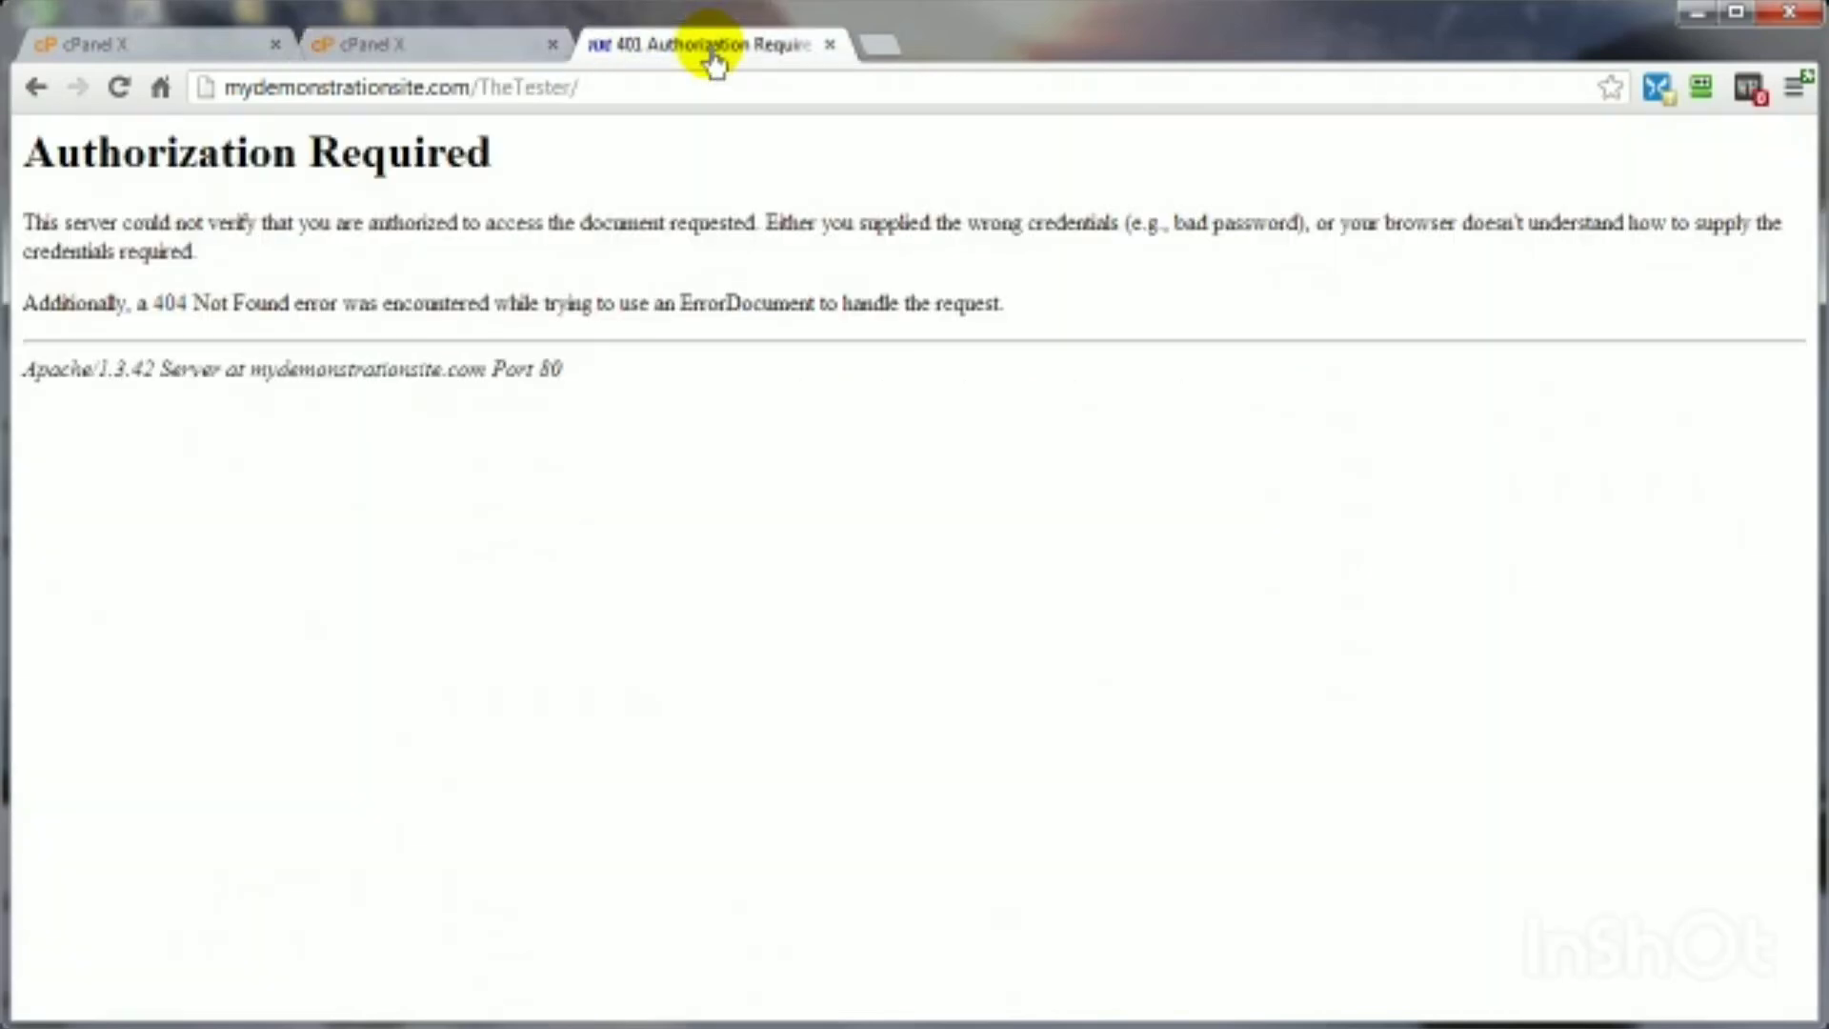
click(117, 91)
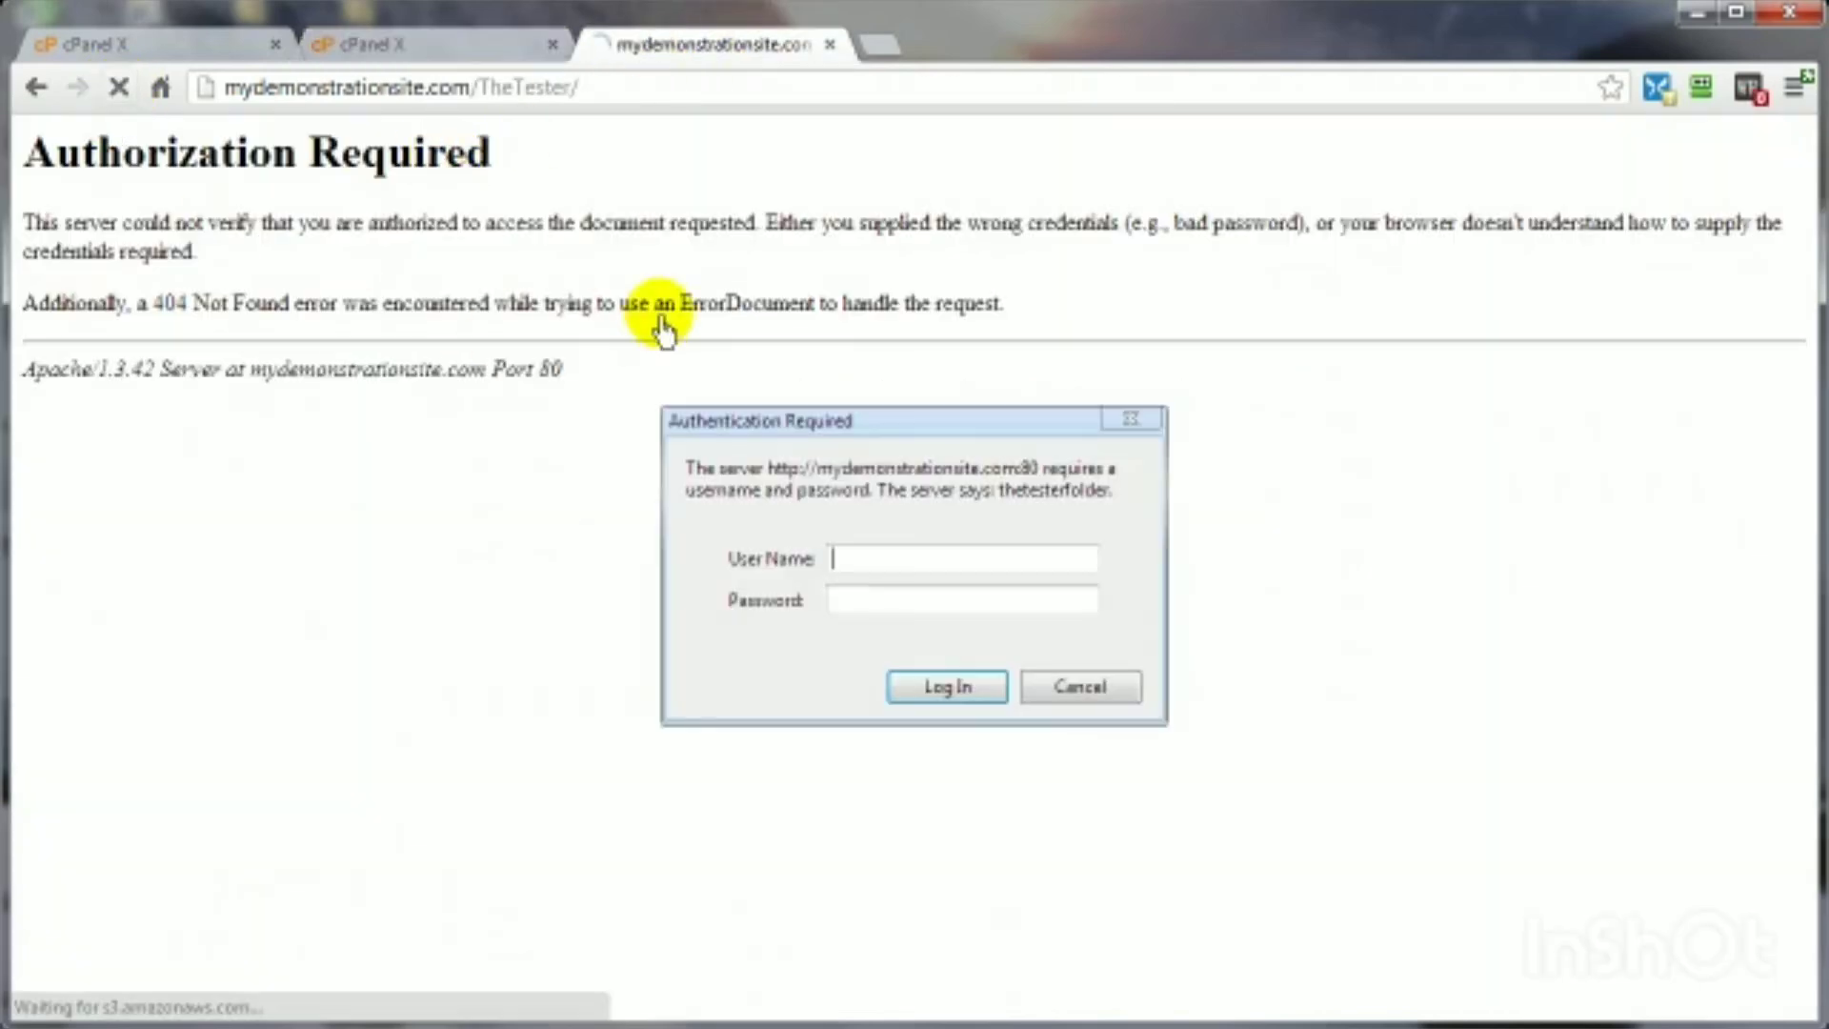
right_click(855, 609)
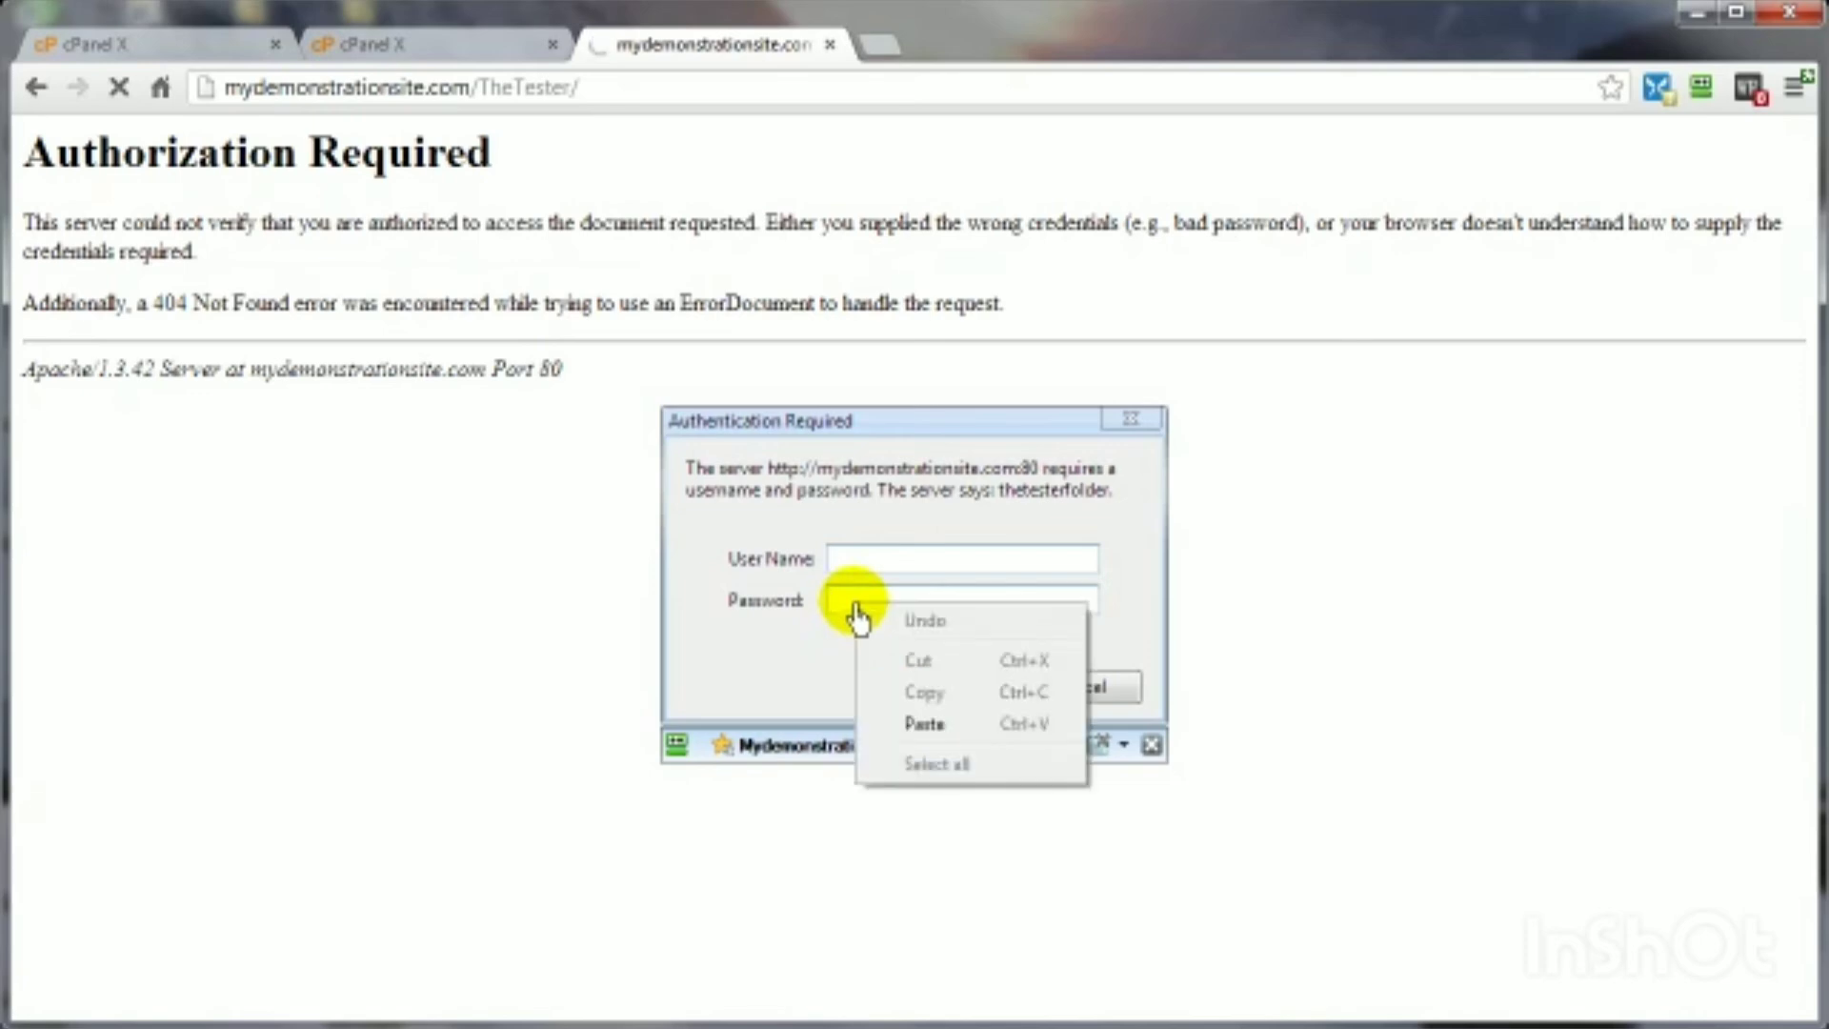
click(920, 726)
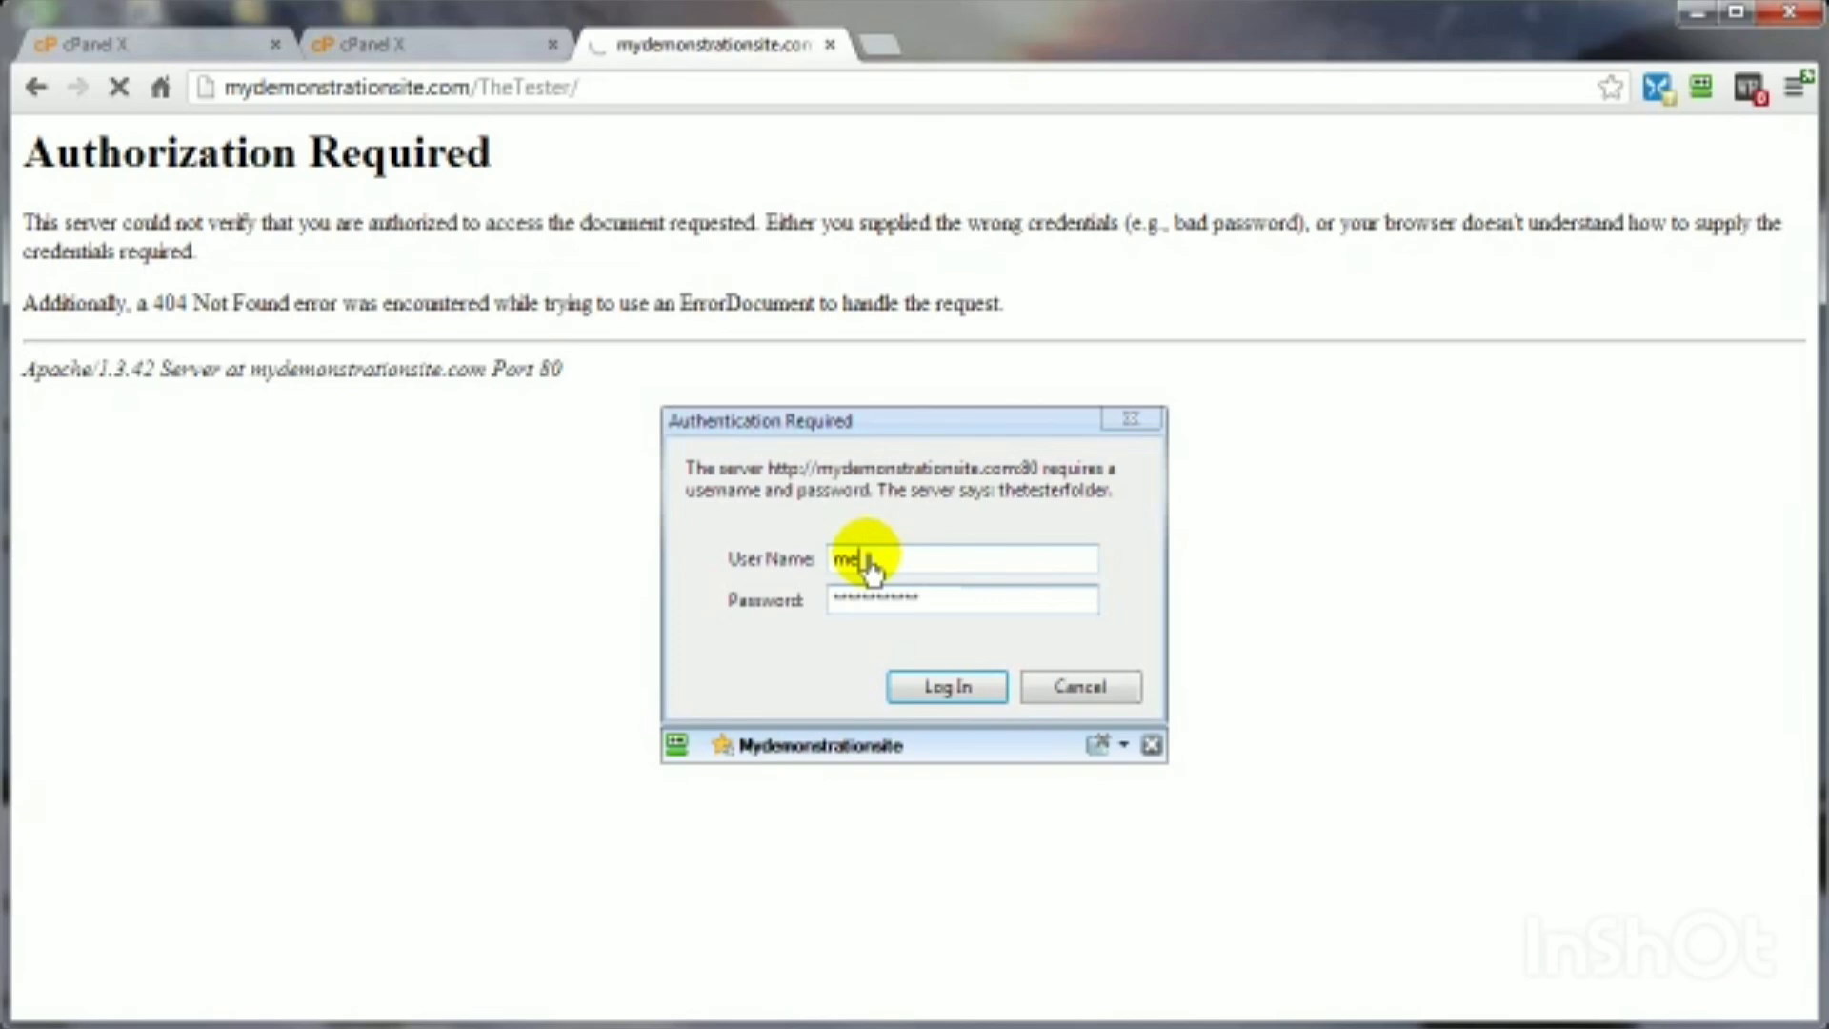
click(934, 687)
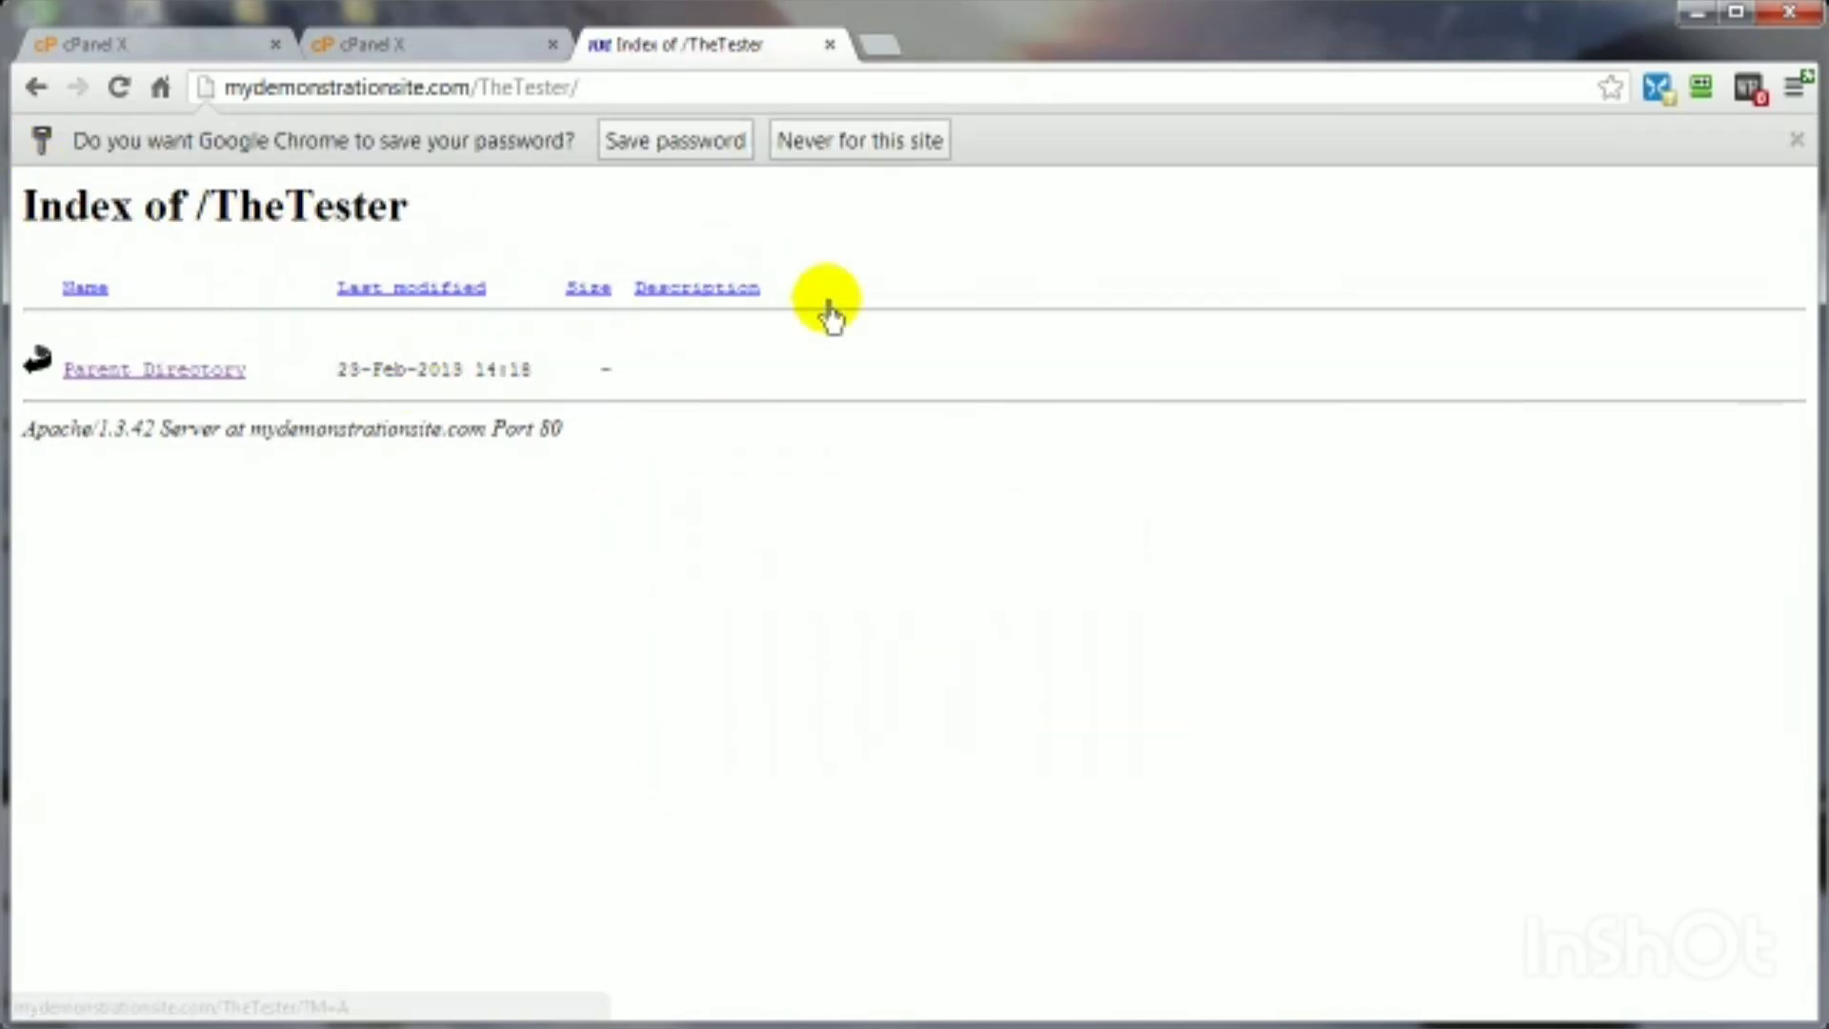
click(1797, 141)
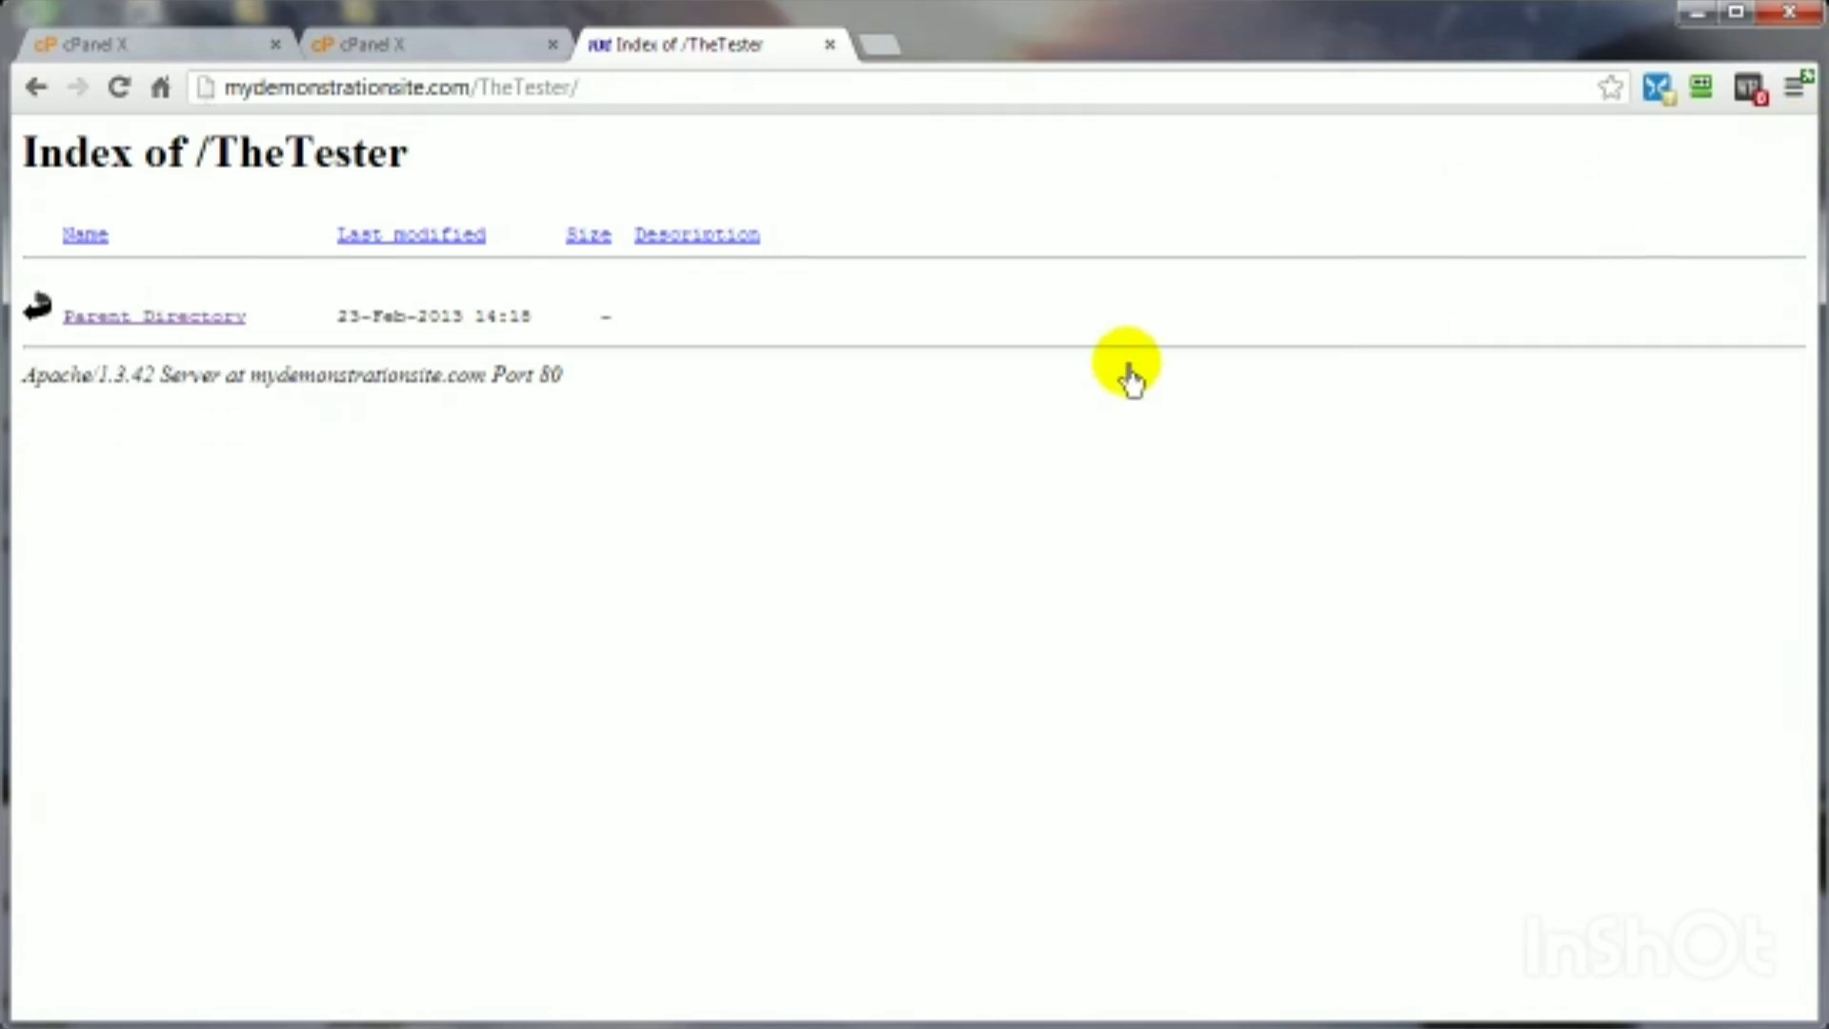